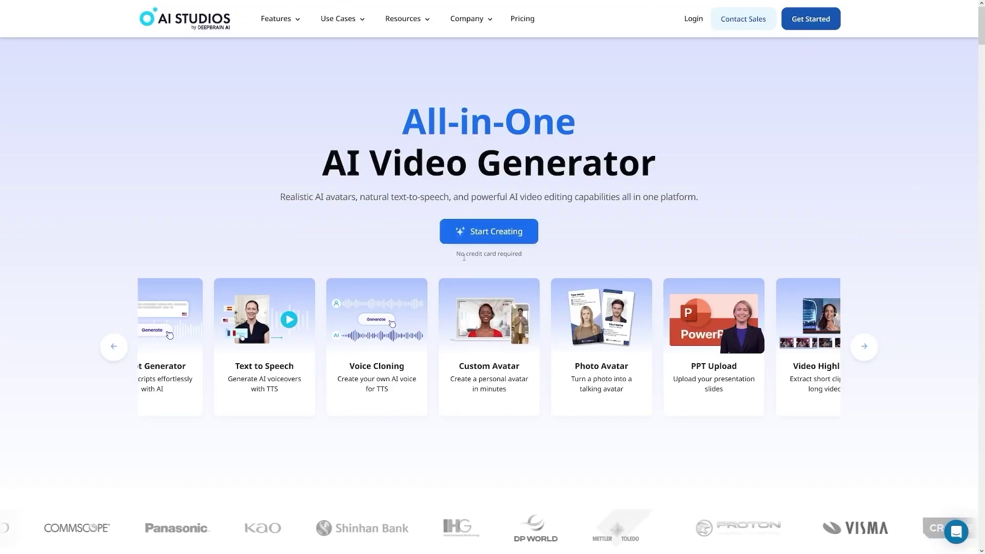
Step: Read over the landing page's heading and 'No credit card required' note, then start creating for free
drag(456, 255, 525, 254)
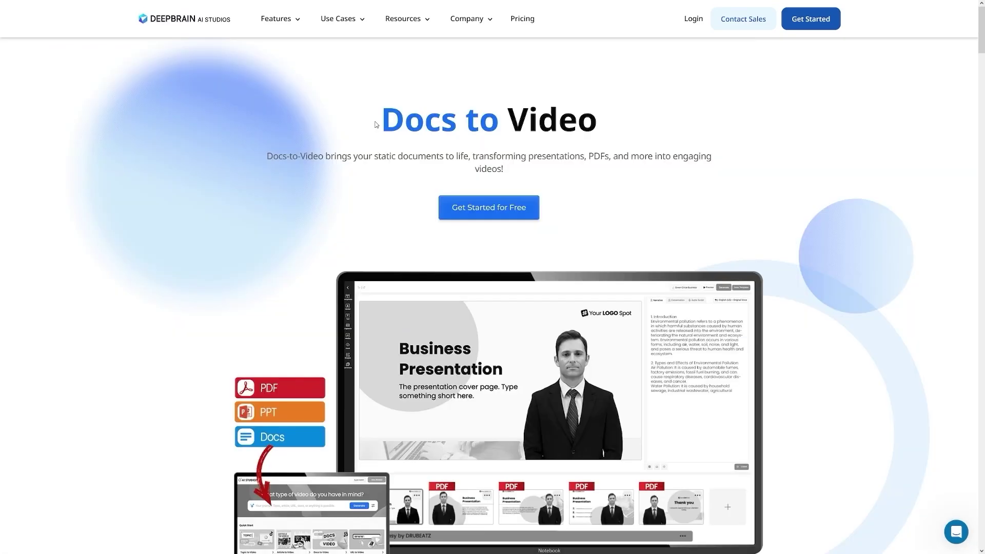
drag(374, 156, 383, 122)
click(494, 136)
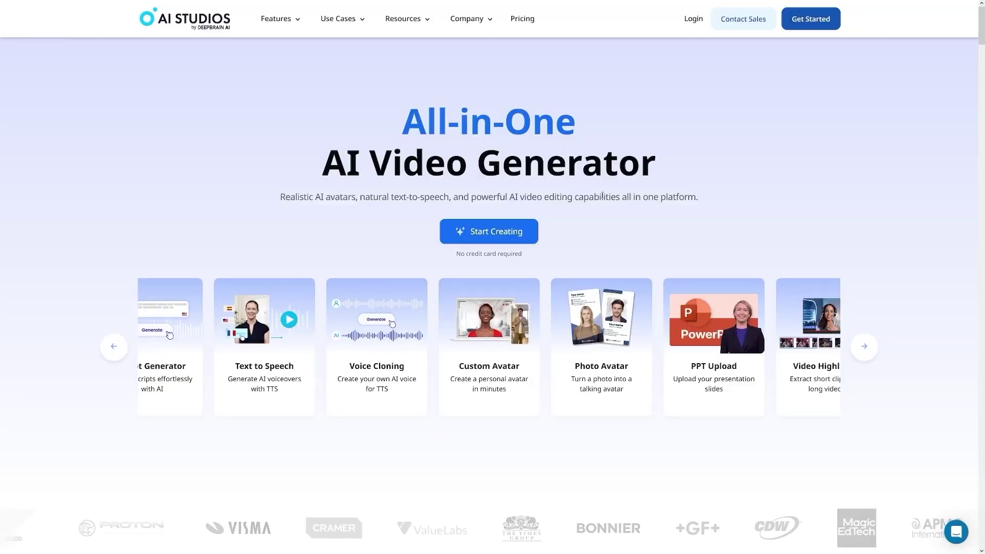
click(498, 239)
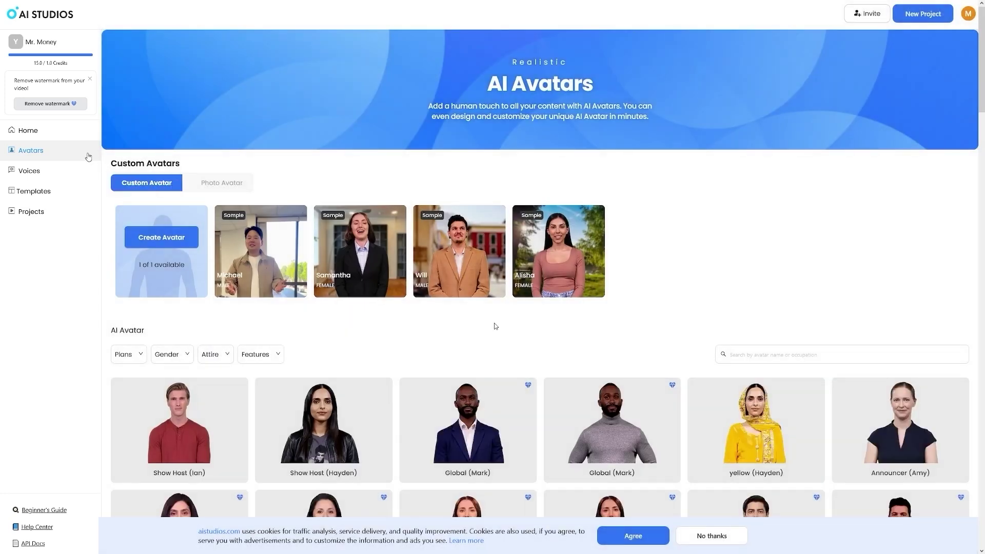
mouse_move(575, 266)
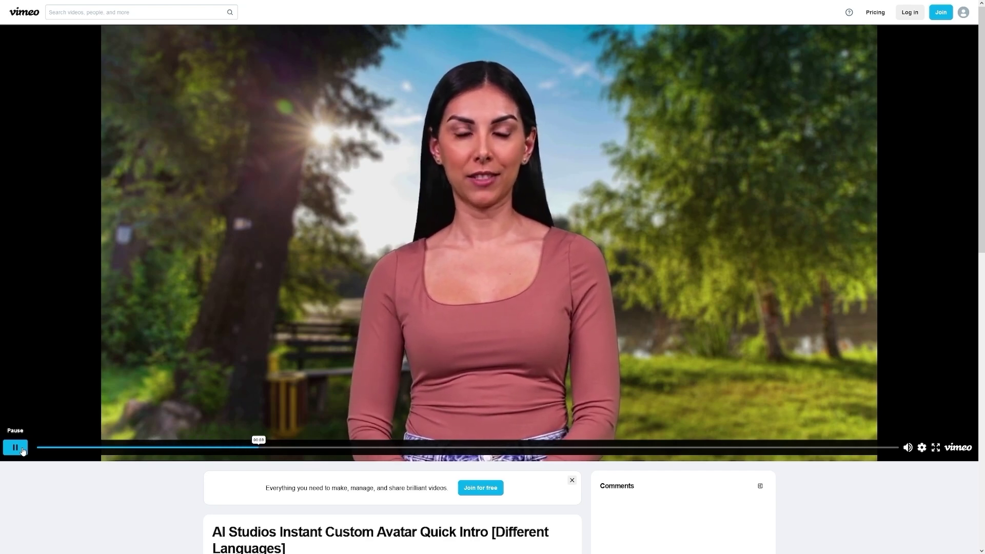
click(22, 451)
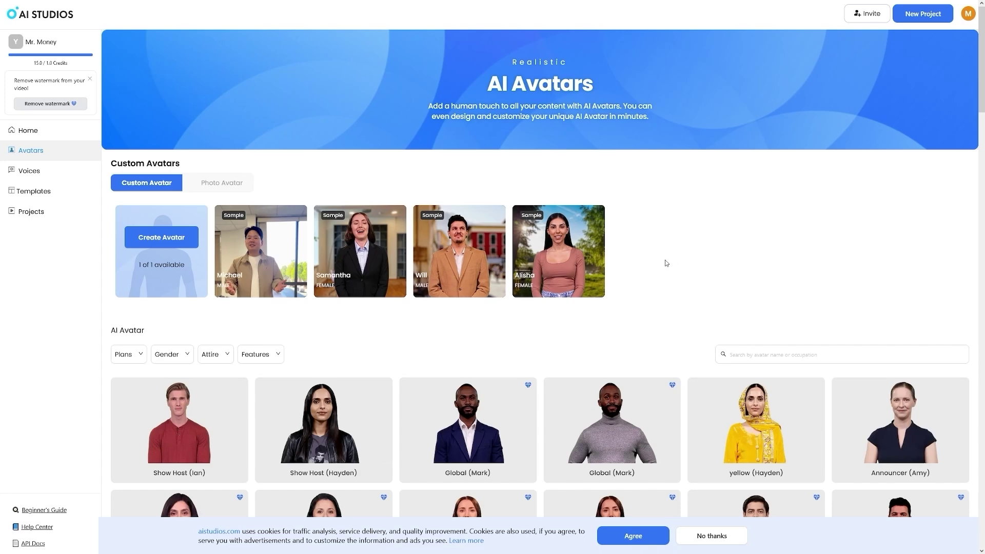
scroll(665, 263, down, 2)
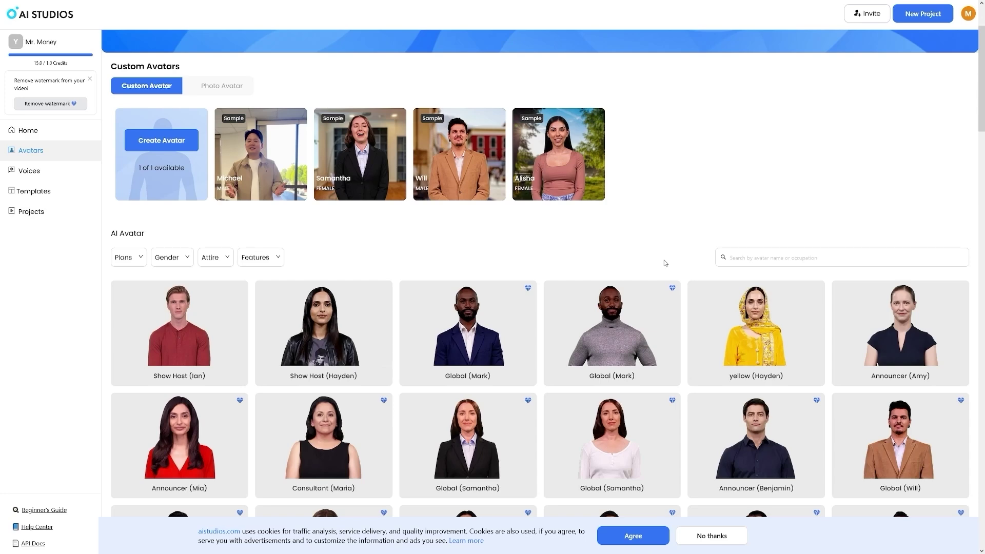
scroll(688, 244, down, 2)
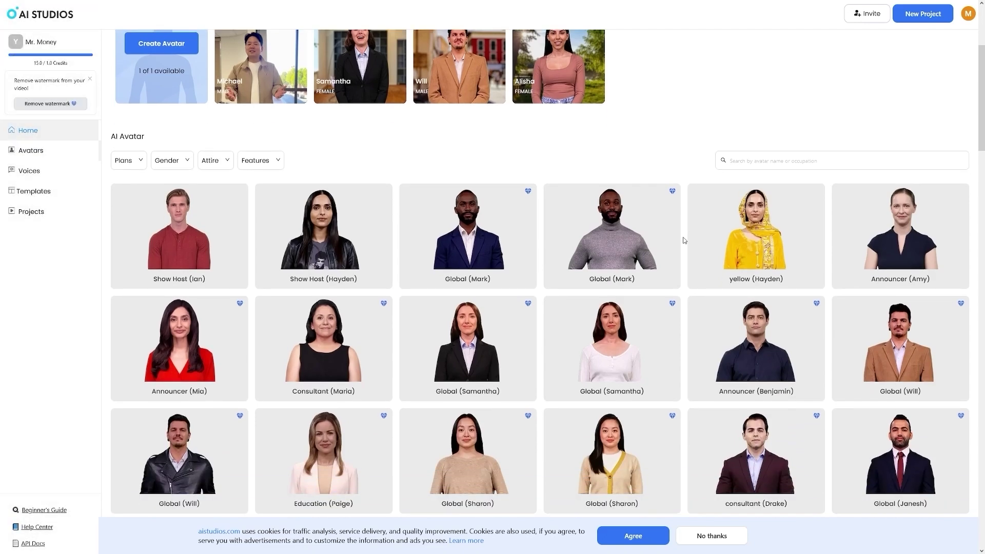
scroll(684, 240, up, 4)
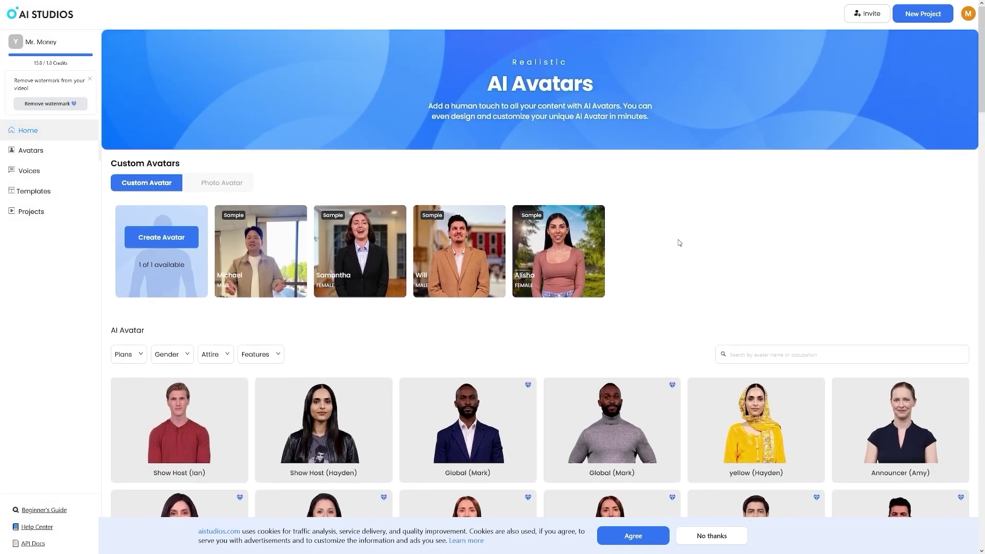
scroll(680, 243, down, 4)
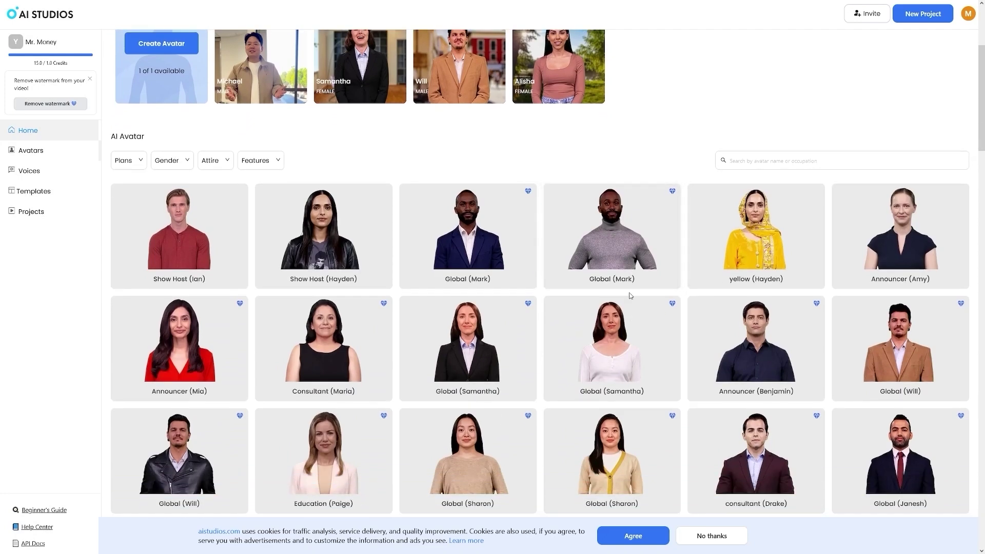
click(758, 345)
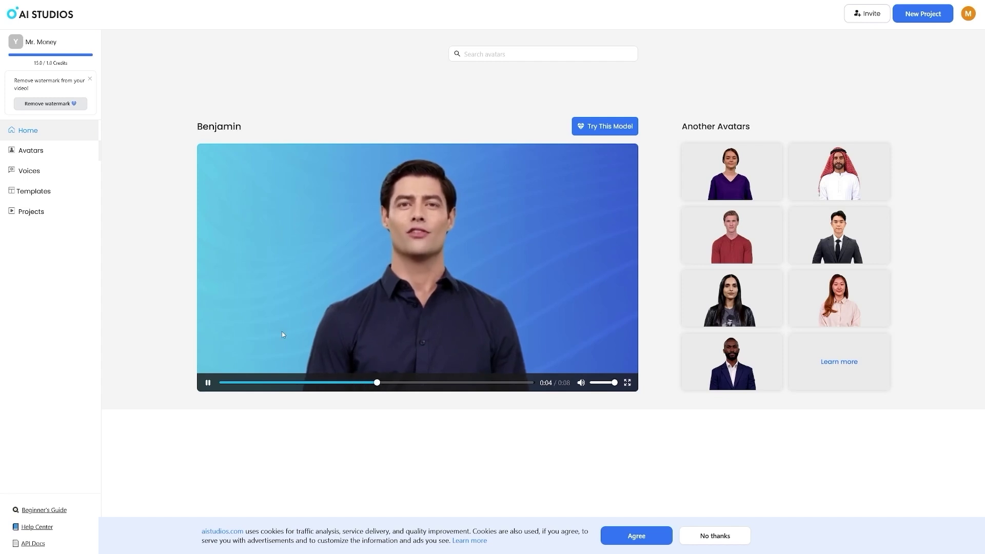
click(207, 383)
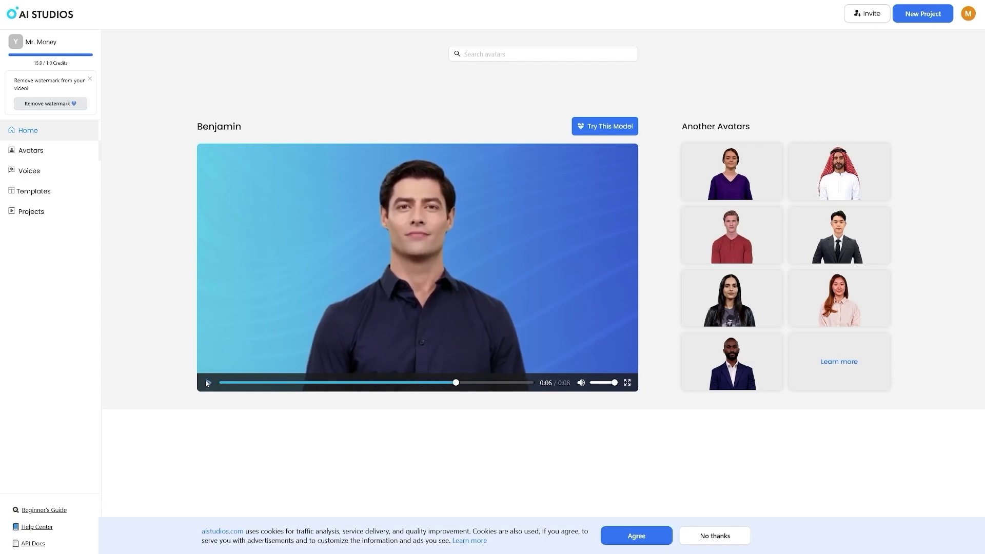
click(40, 152)
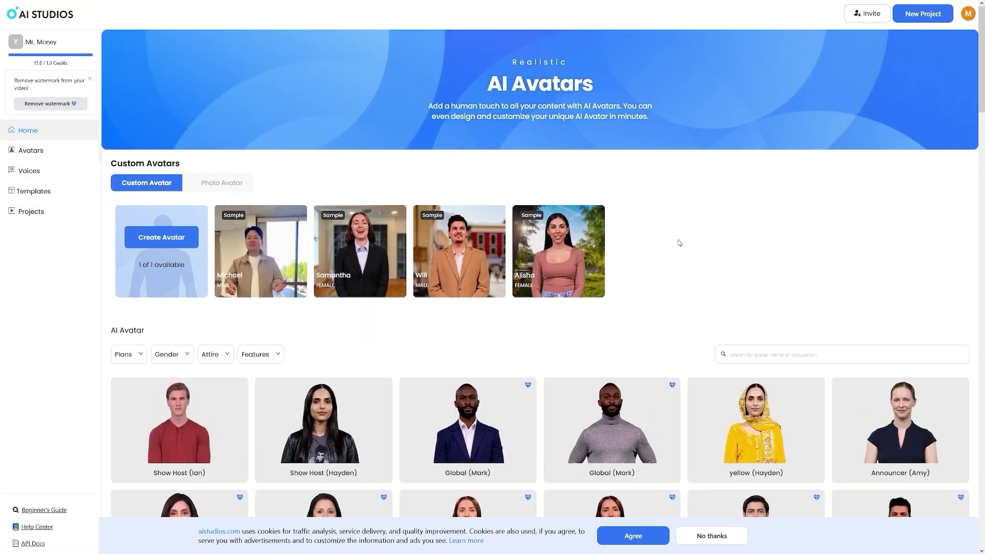
scroll(679, 241, down, 3)
Step: Scroll down the avatar gallery toward the Show Host (Ian) avatar
scroll(678, 277, down, 2)
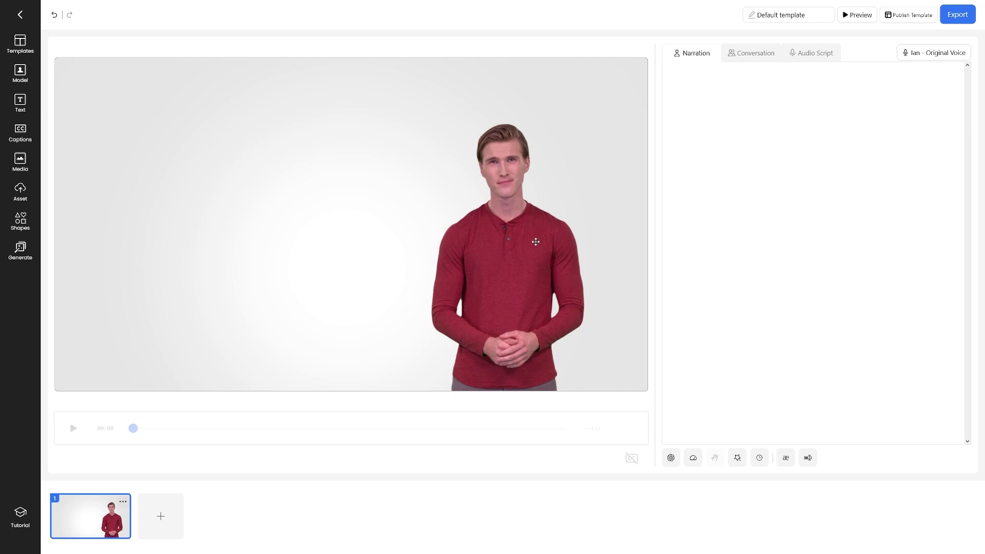
Step: Resize Ian into a tall waist-up figure and position him at the scene's lower right
drag(526, 269, 455, 251)
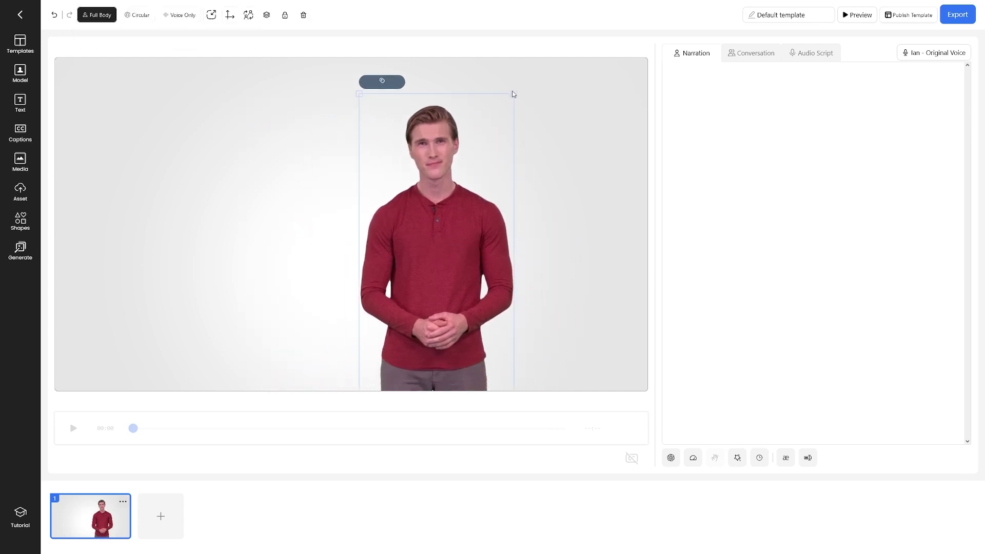
drag(510, 96, 448, 198)
drag(433, 321, 560, 350)
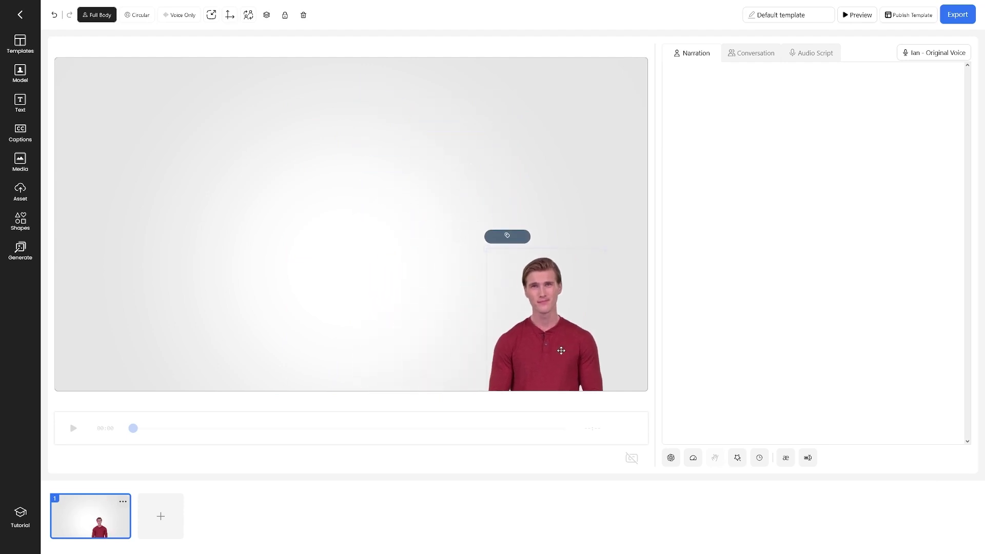
drag(521, 256, 452, 66)
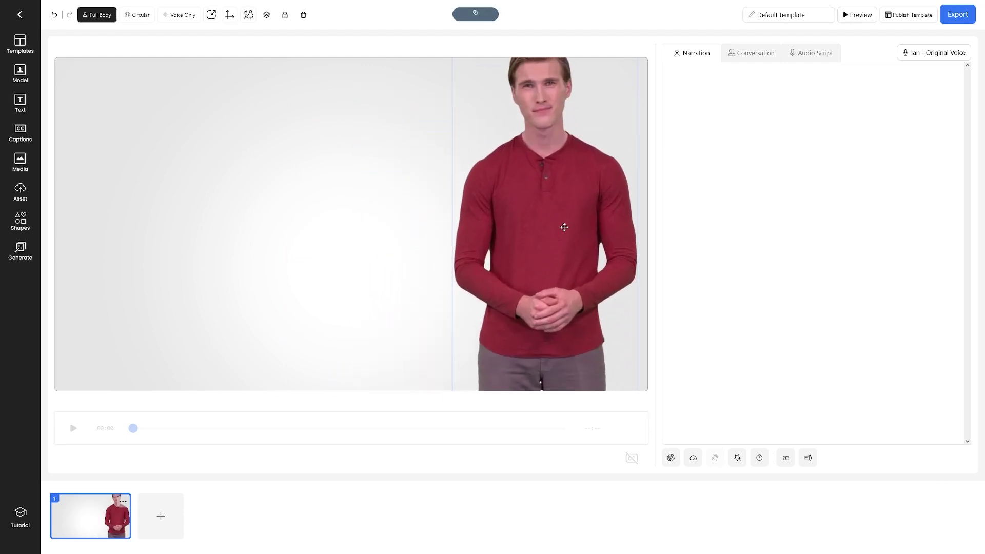
drag(564, 226, 552, 361)
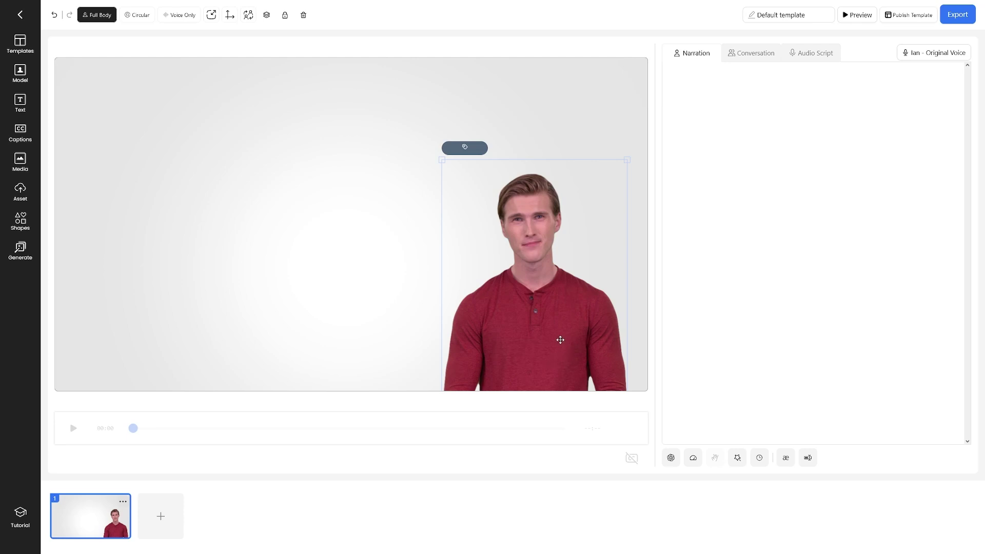
drag(560, 339, 559, 323)
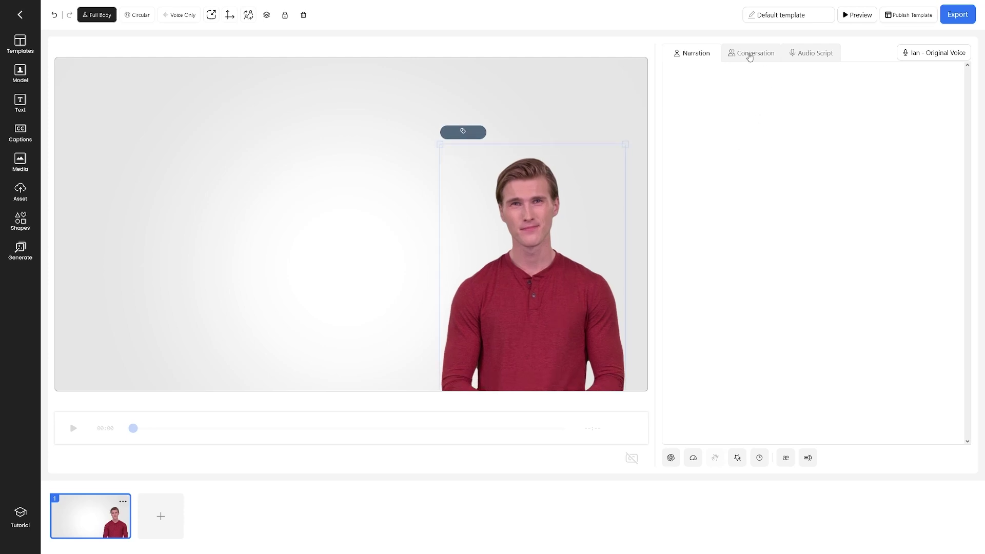
click(761, 59)
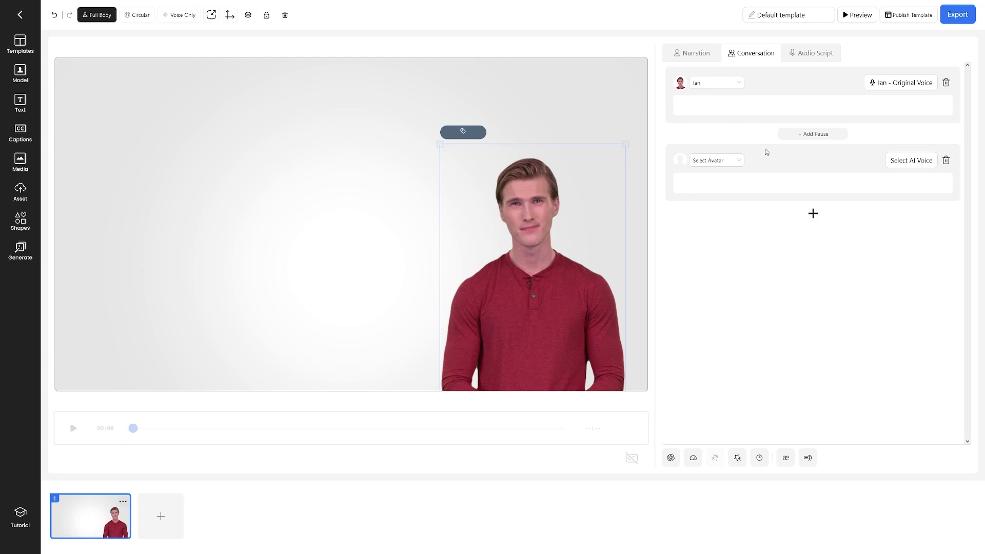
click(686, 49)
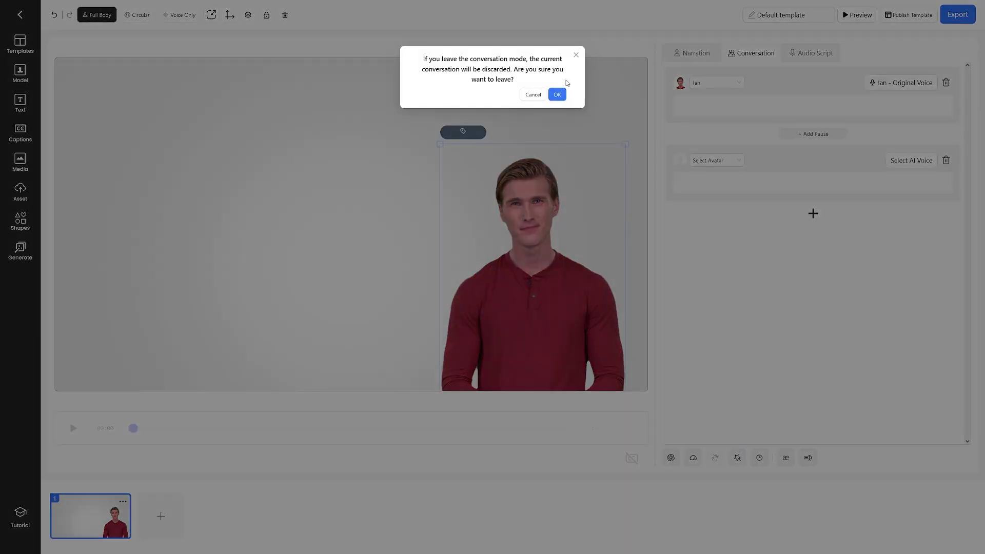
click(557, 93)
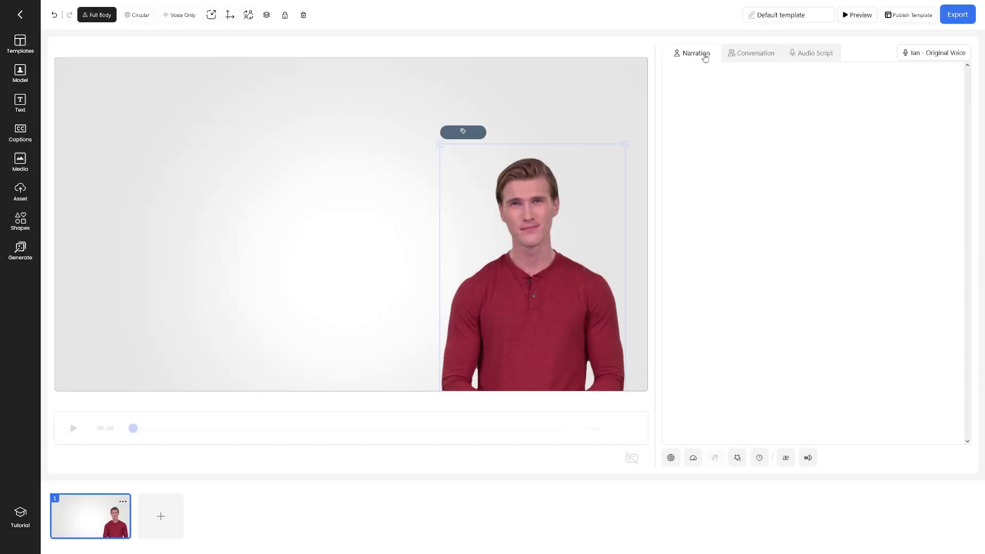
Step: Generate a ChatGPT script from 'short paragraph about monkeys' and apply it to the narration
click(671, 458)
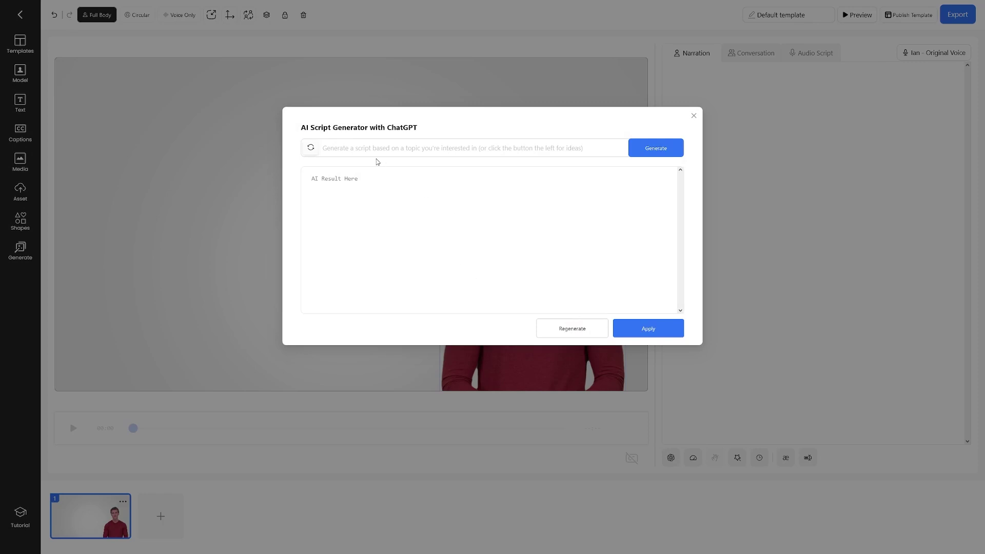
drag(387, 126, 419, 129)
click(414, 144)
click(446, 148)
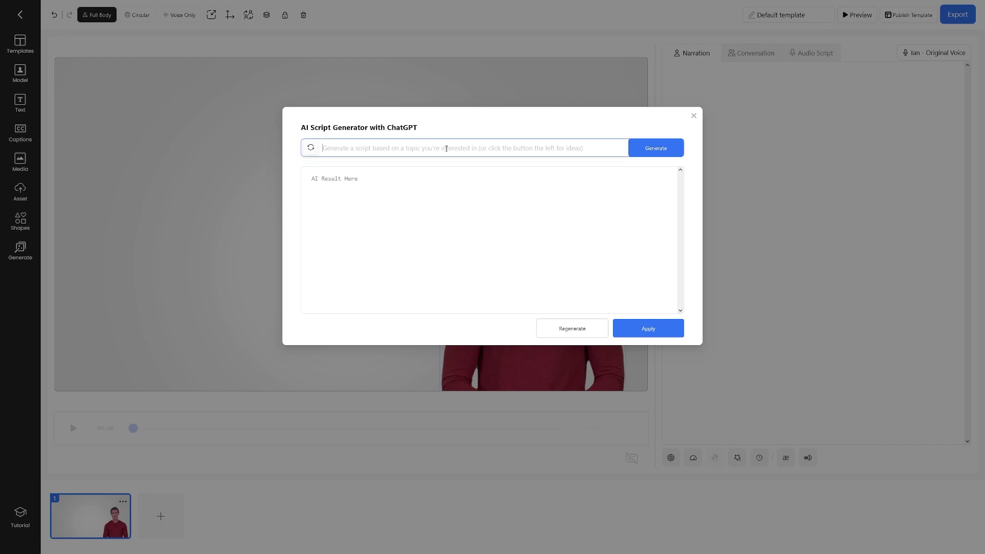
text(short par)
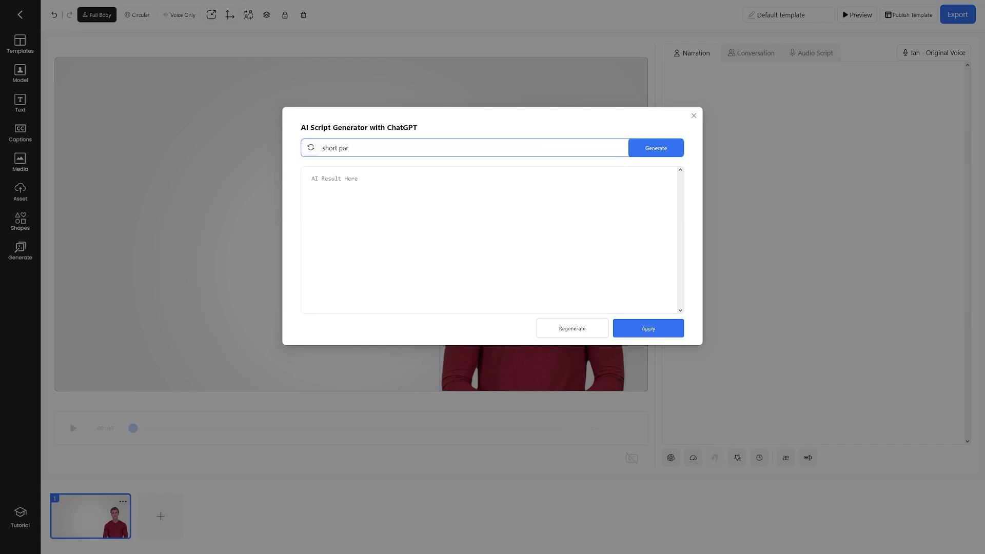
text(agraph about monkeys)
click(645, 153)
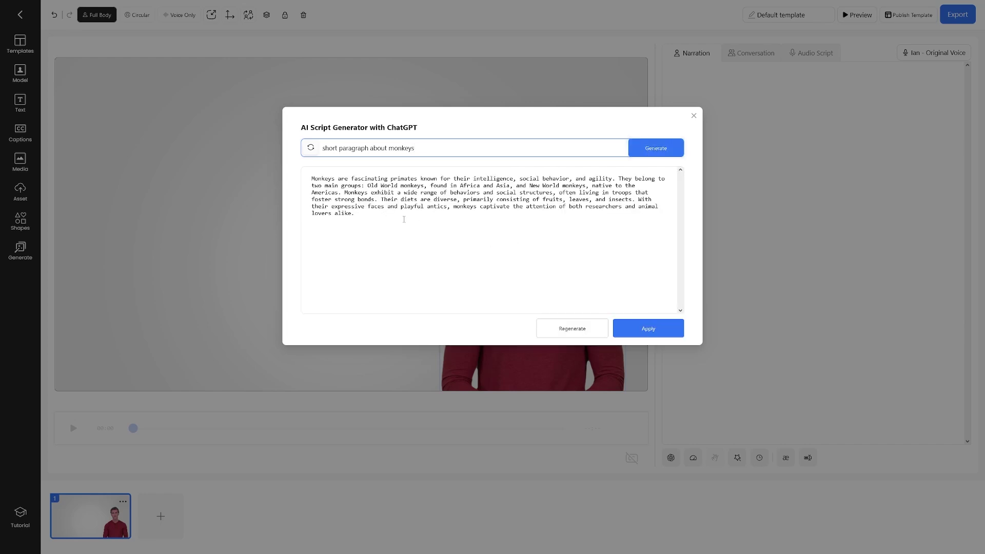
drag(408, 221, 311, 177)
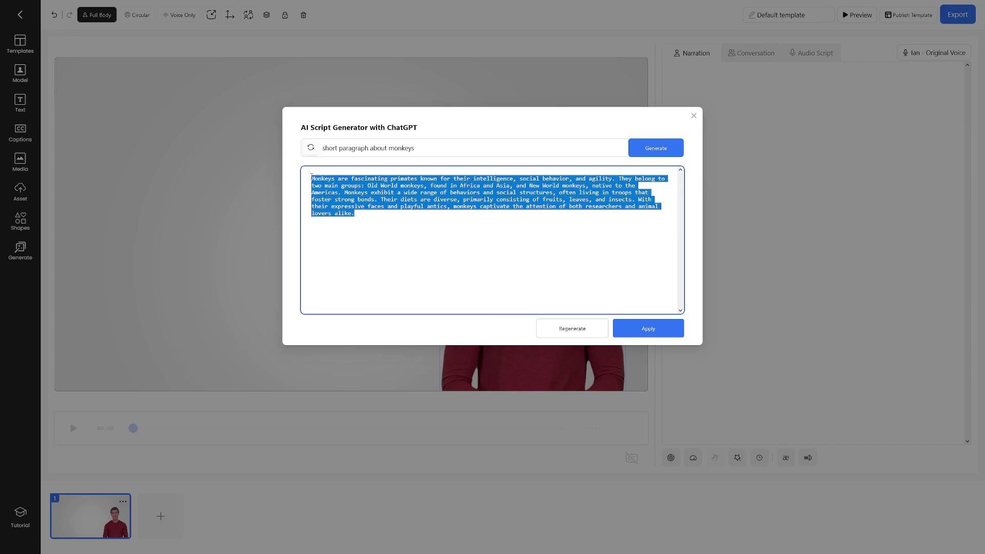
click(402, 208)
click(646, 330)
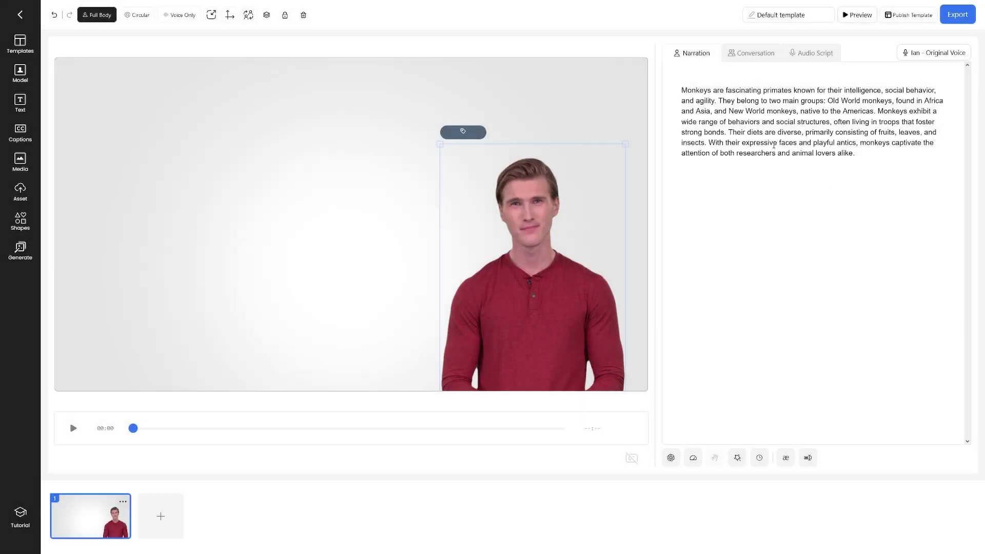
click(935, 57)
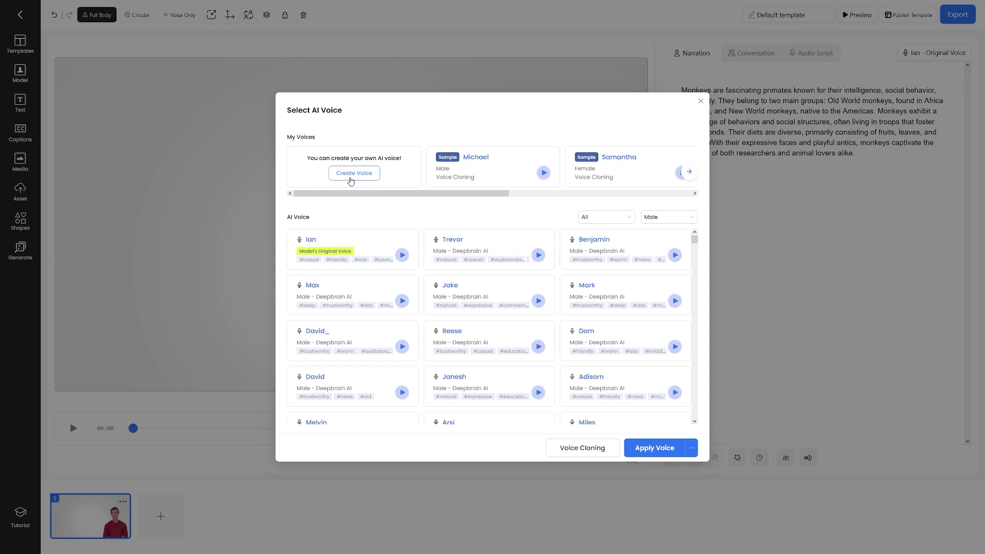
click(238, 186)
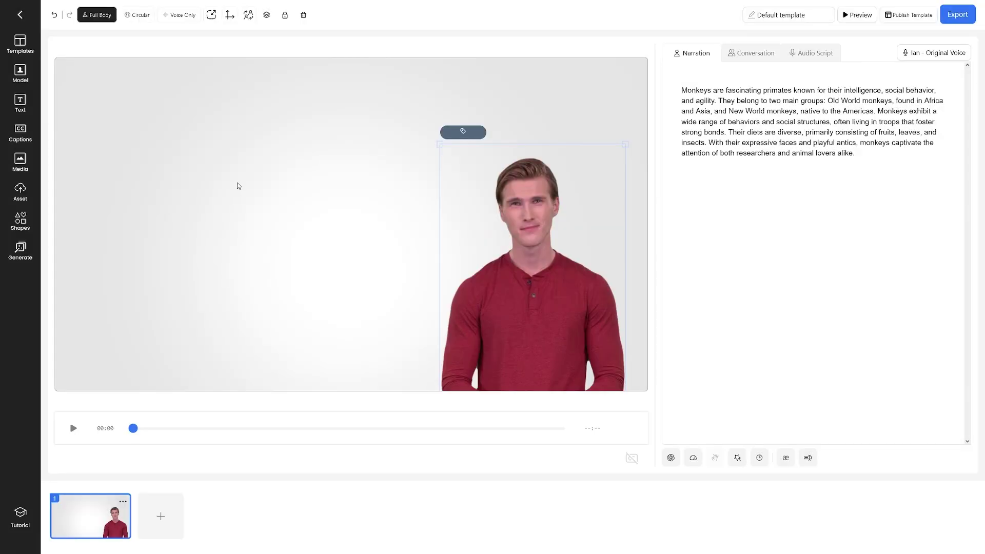
Step: Look through the Text and Captions options, then browse the Media library
click(30, 110)
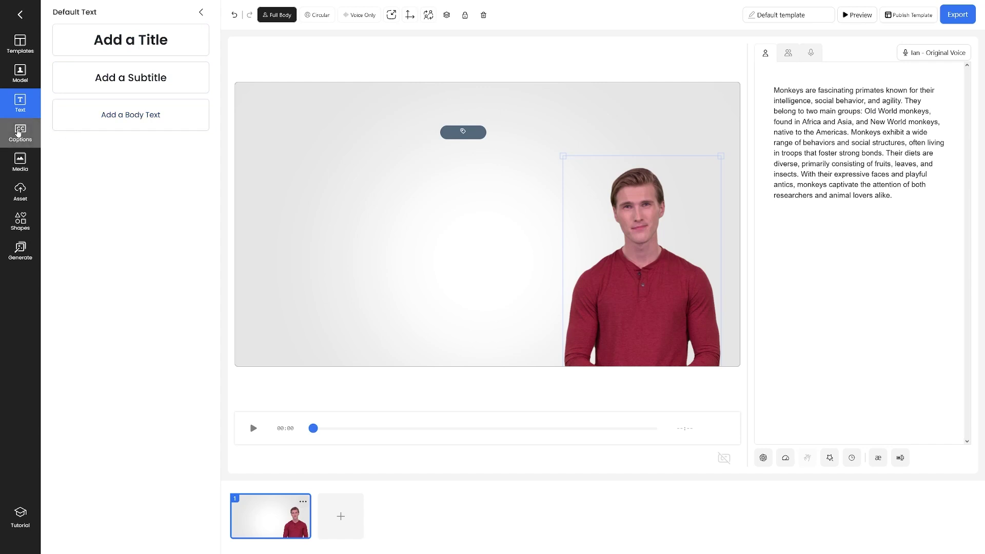
click(19, 132)
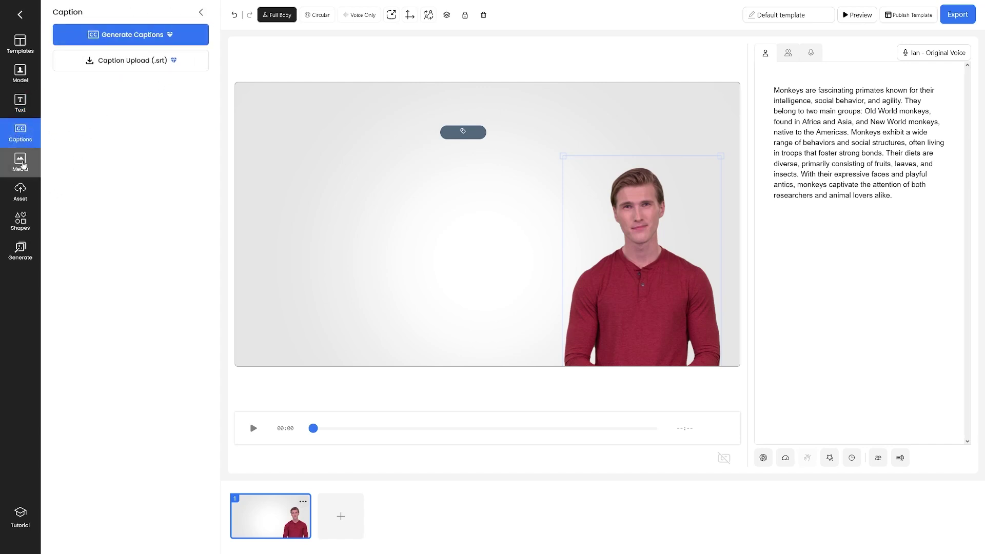
click(25, 167)
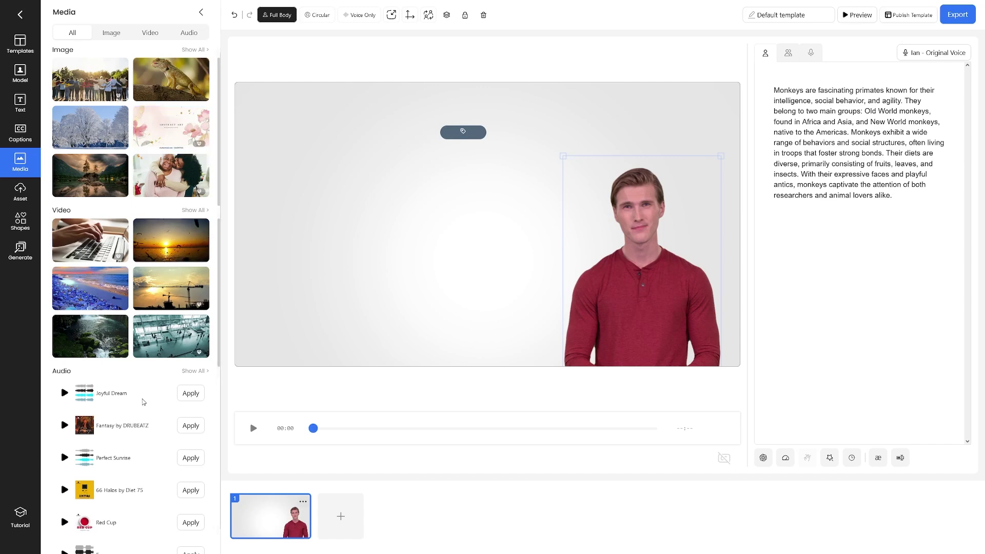
scroll(149, 425, down, 1)
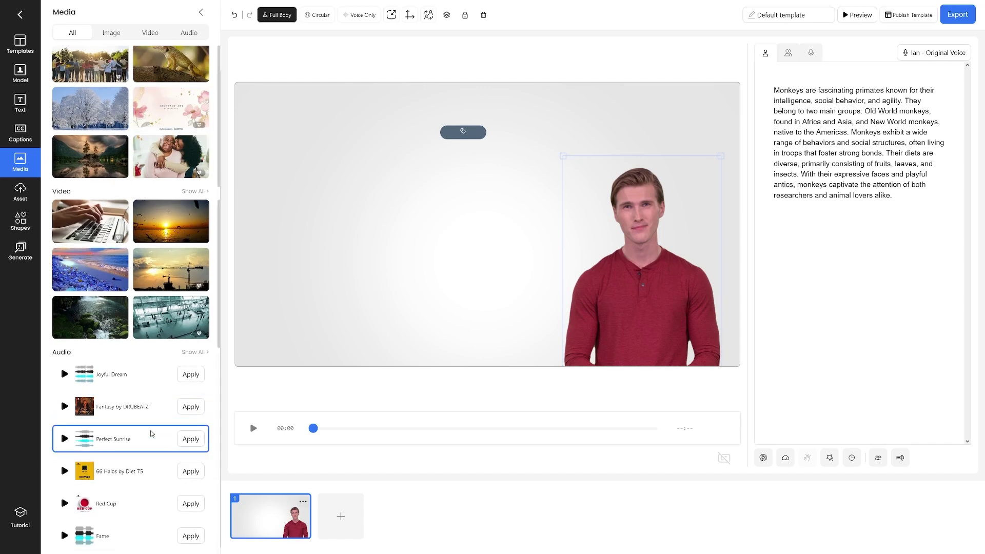
scroll(153, 431, up, 1)
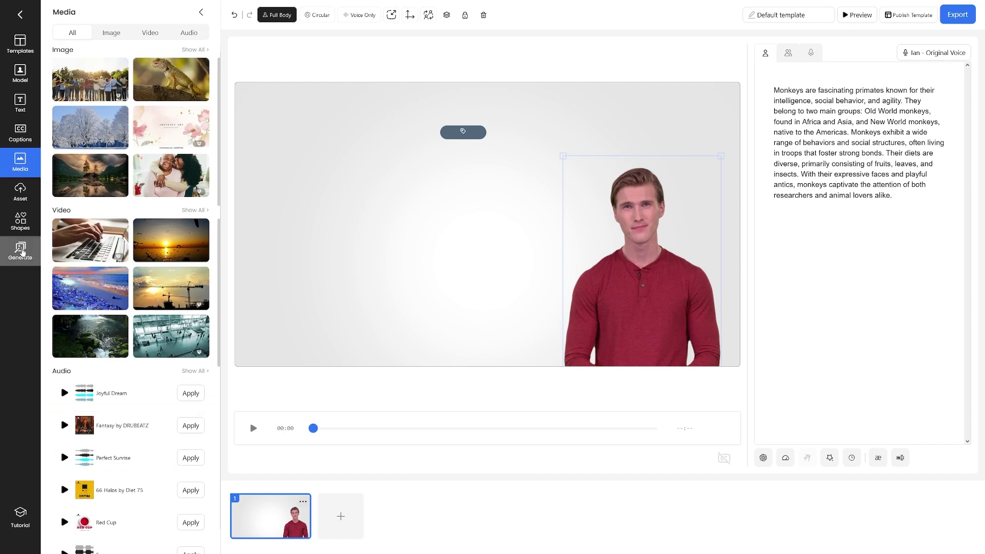
Step: View the Generate panel's Video option, then return to Image generation settings
click(21, 250)
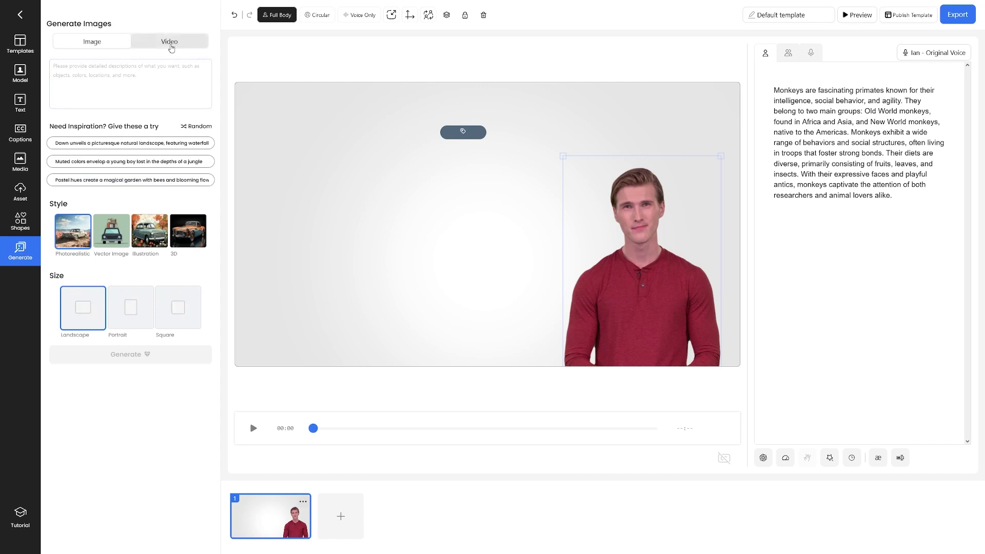
click(171, 45)
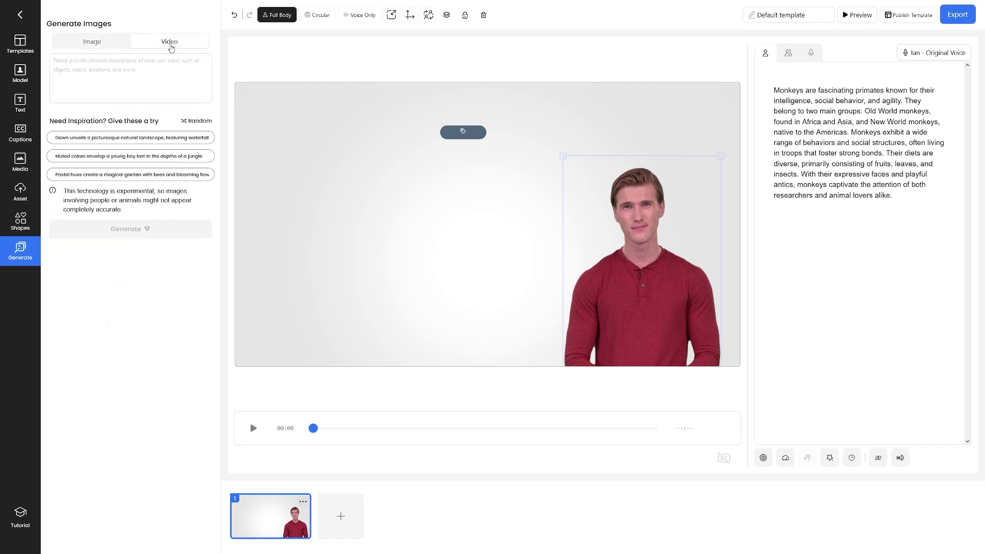
click(143, 99)
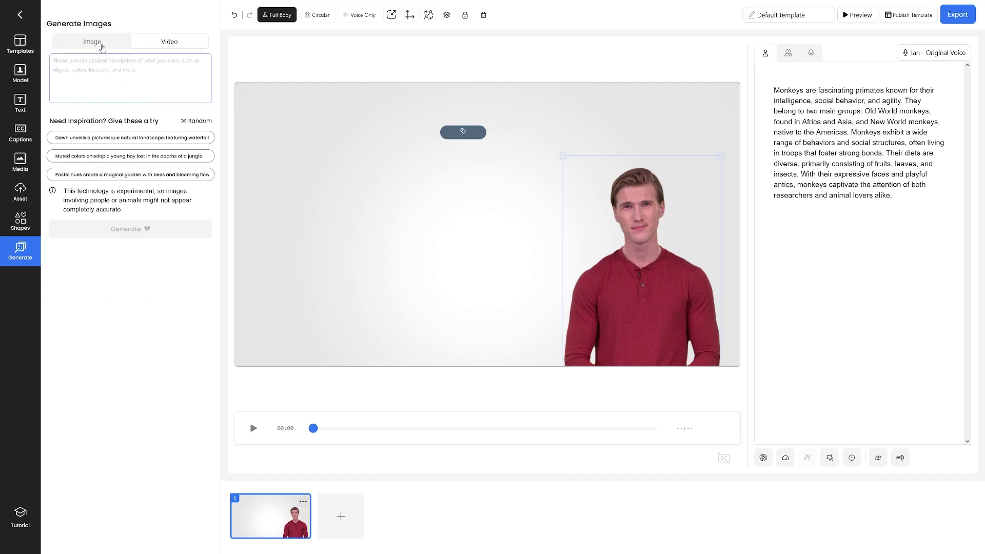
click(98, 46)
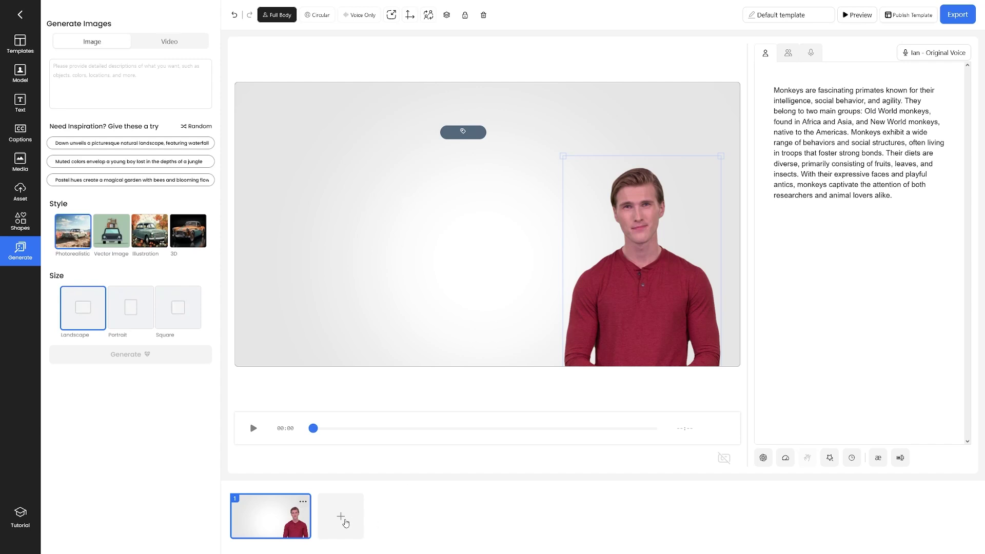
Step: Add scene 2 with Ian moved to the left side, then return to scene 1
click(343, 519)
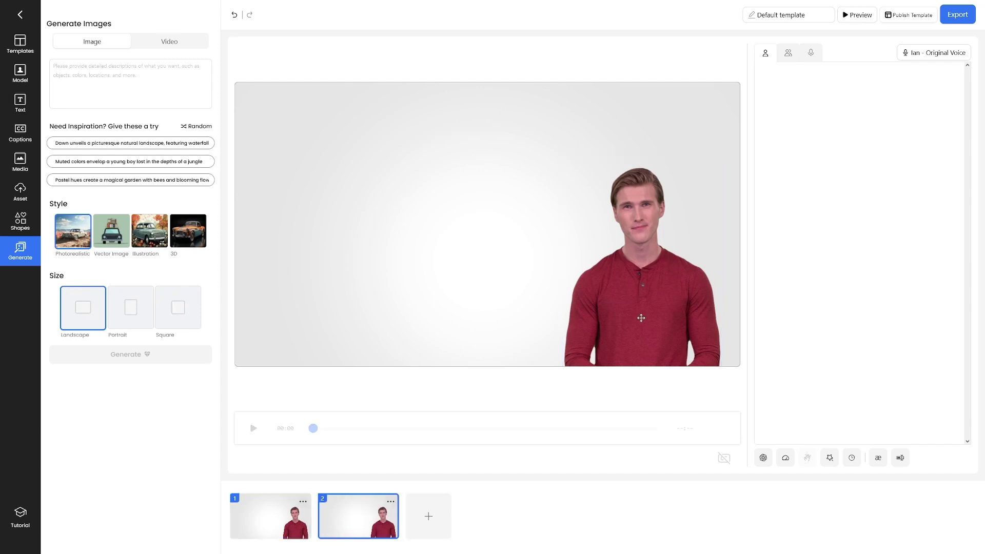
click(641, 318)
drag(641, 319, 339, 314)
click(274, 525)
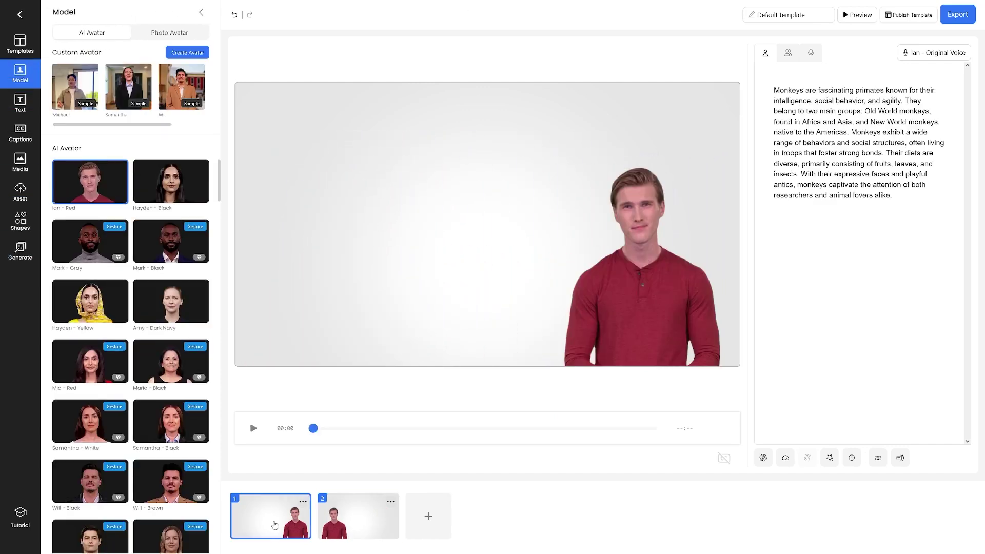
click(358, 516)
click(288, 517)
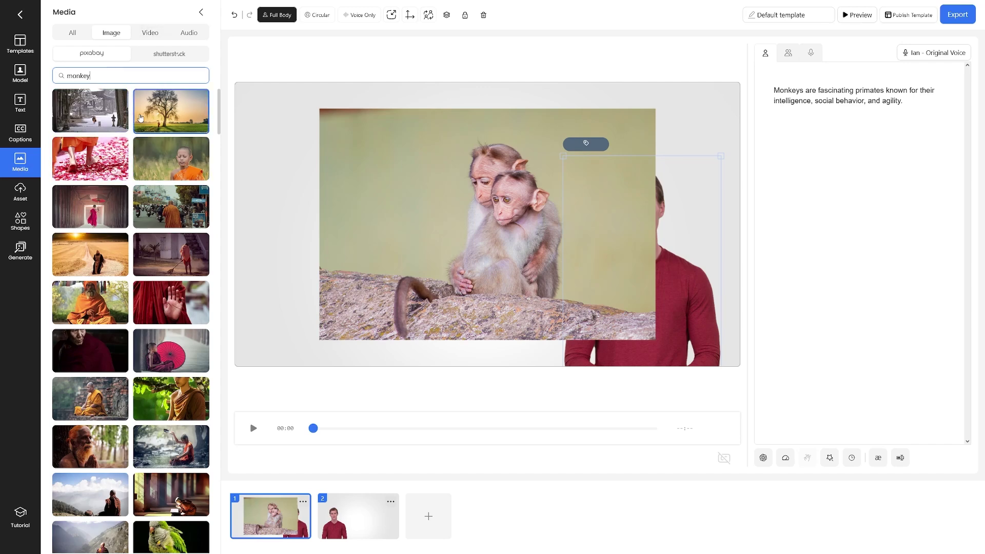
Step: Enlarge the monkey photo toward the top-left and nudge Ian slightly right
click(410, 179)
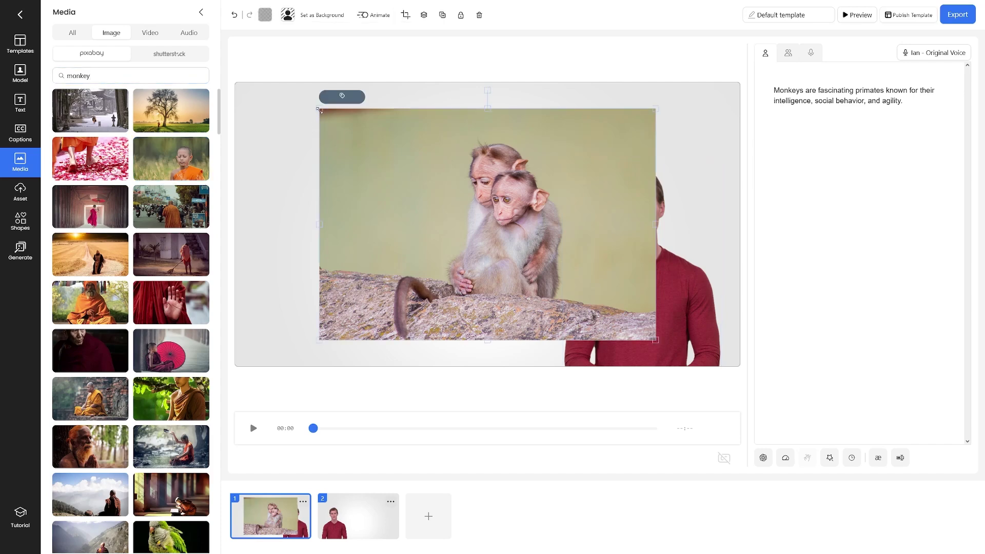
drag(321, 111, 232, 61)
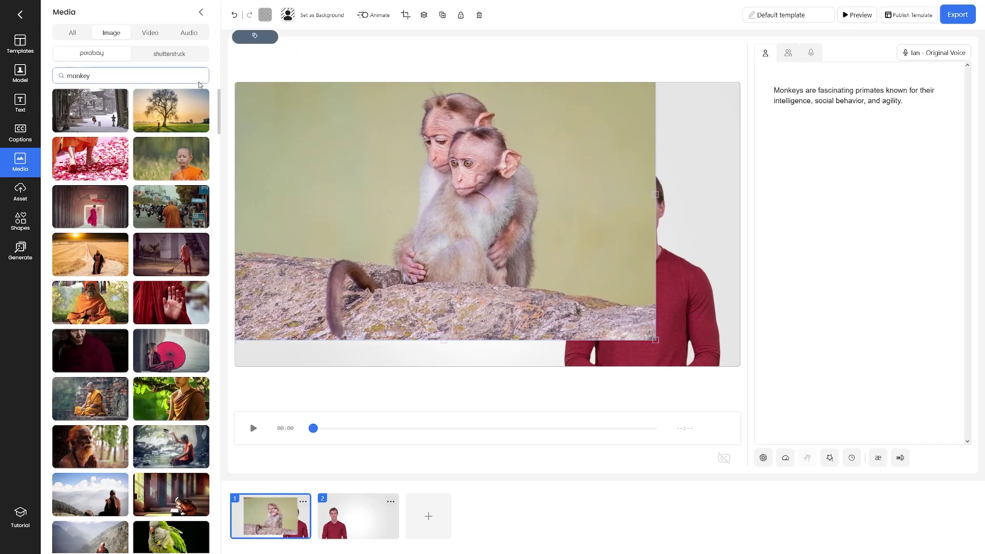
click(685, 292)
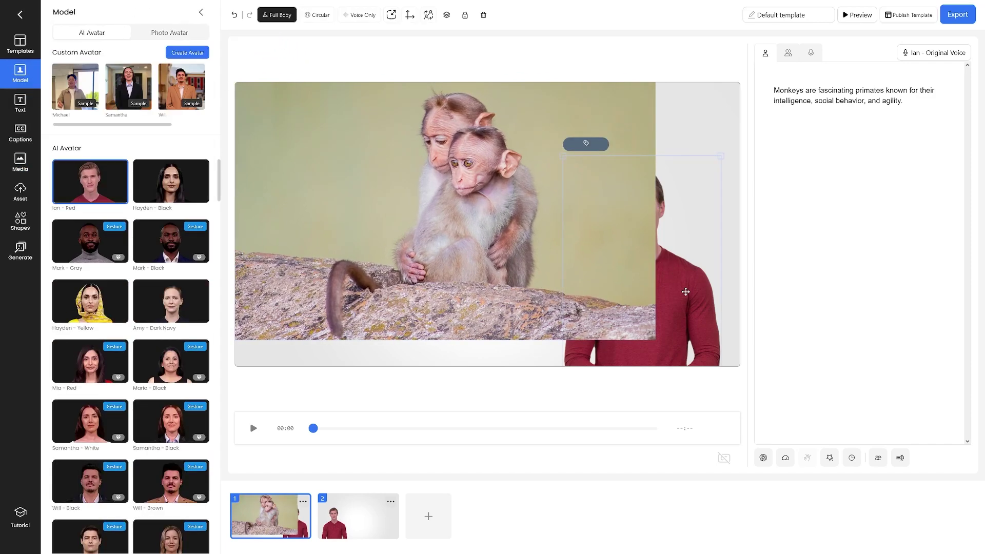
drag(685, 291, 694, 290)
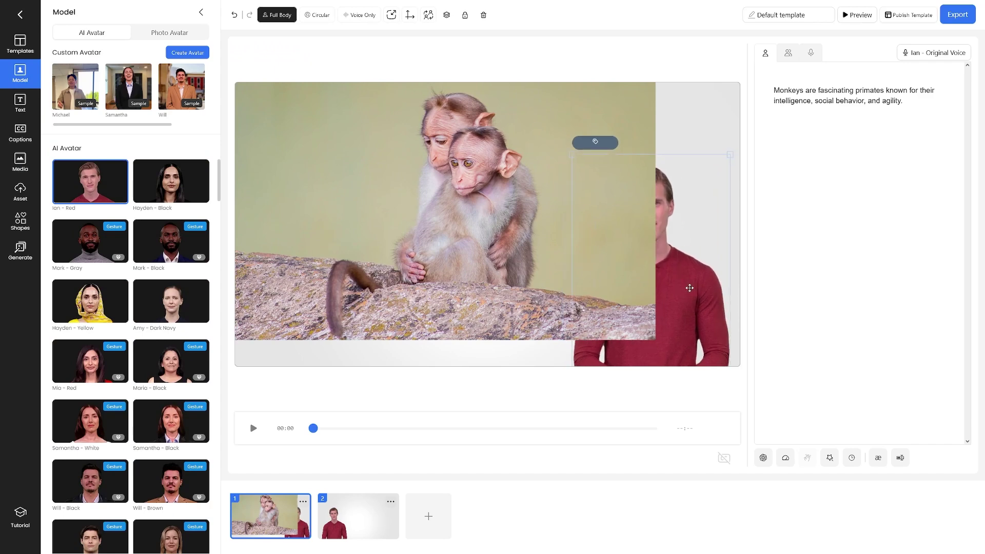
Step: Bring Ian to the front layer, in front of the monkey photo
right_click(691, 284)
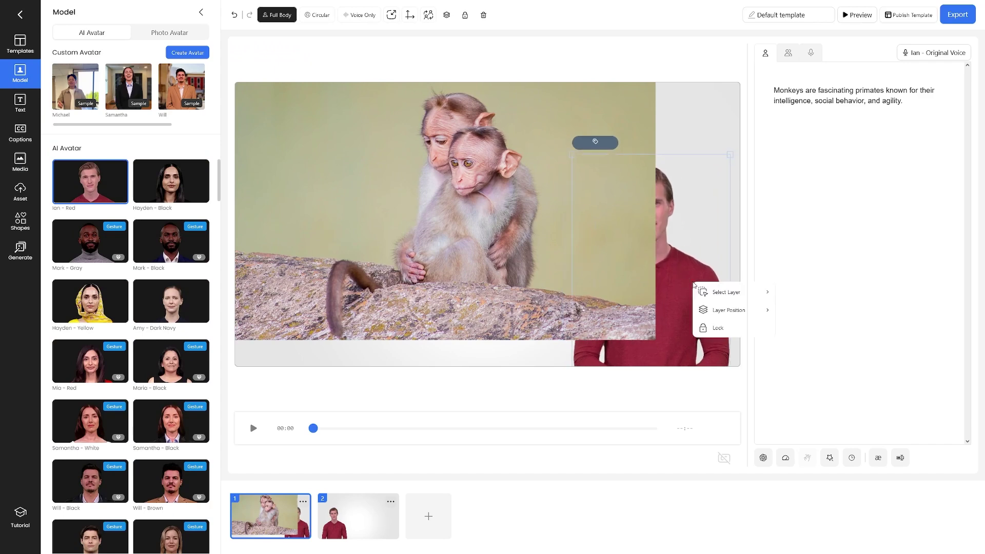
mouse_move(739, 315)
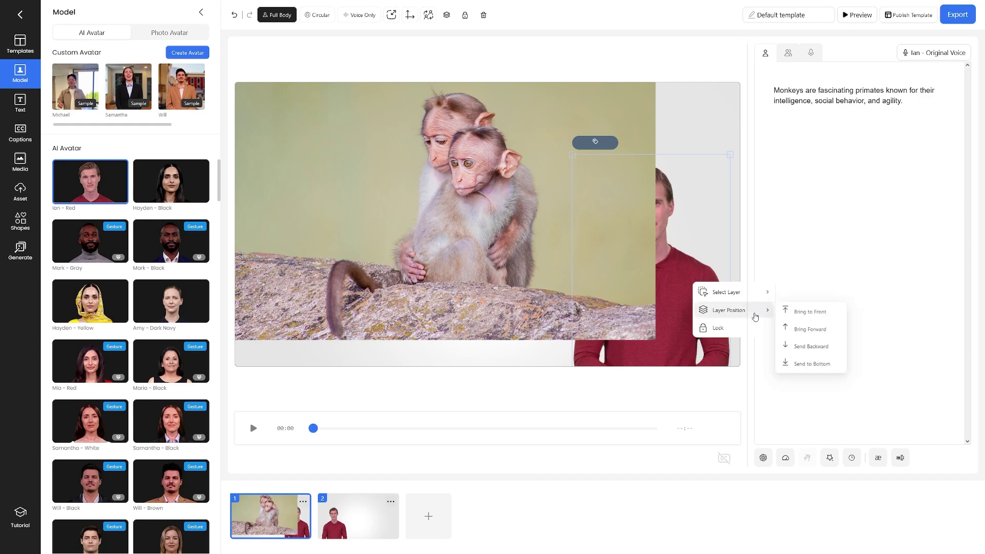
click(809, 312)
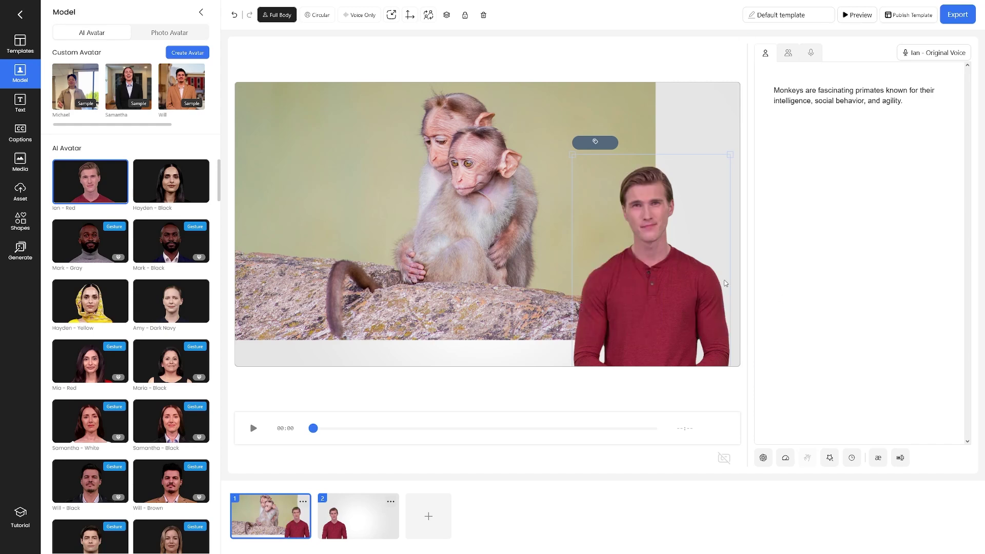
click(464, 263)
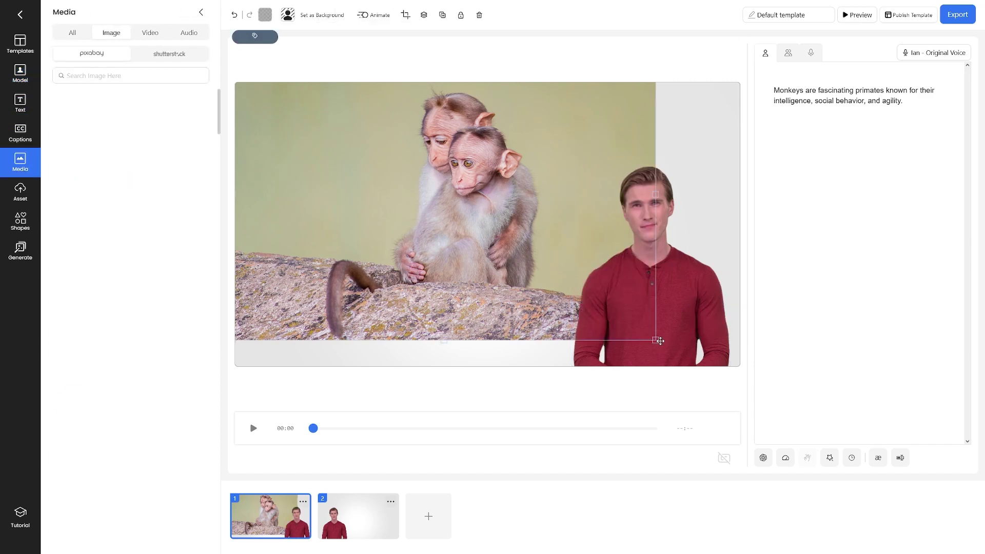
Step: Stretch the monkey photo to fill the canvas, check the script sentence, and start Docs to Video
drag(656, 340, 766, 377)
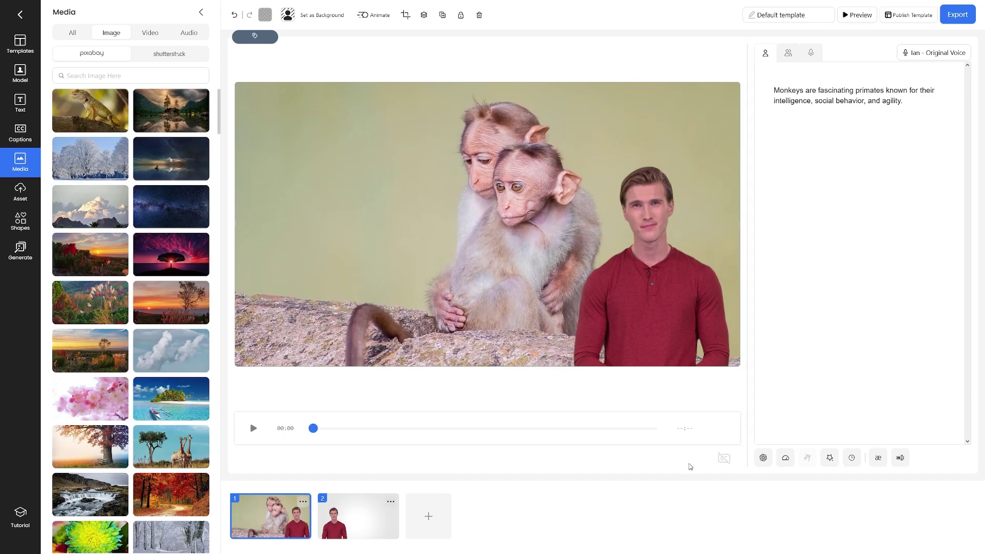
drag(770, 90, 903, 106)
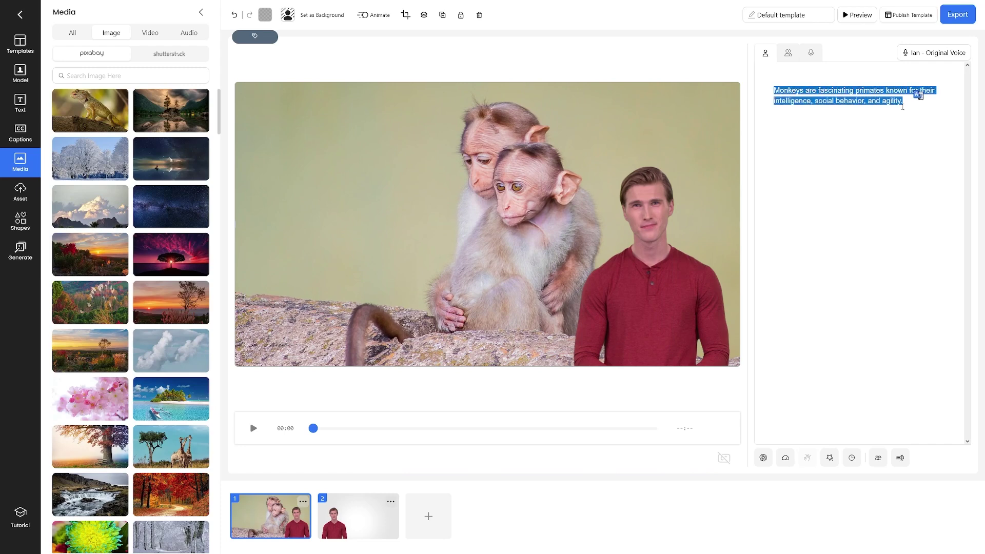
click(572, 408)
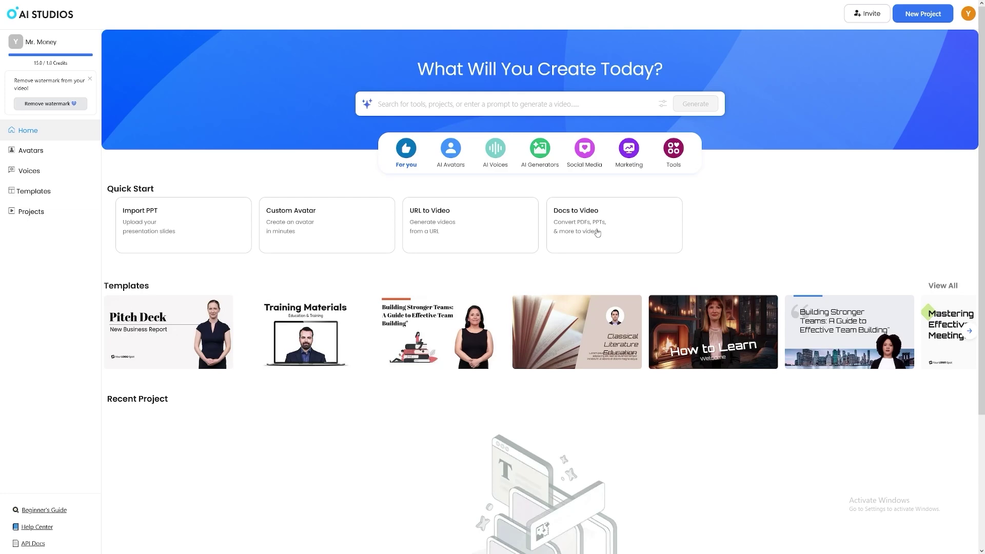
click(586, 221)
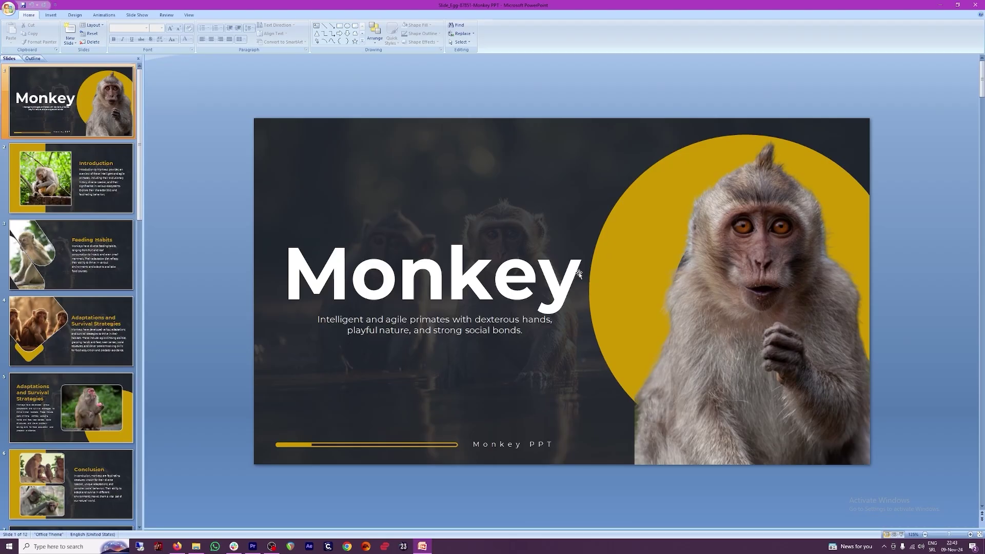
Step: Scroll through slides 1 to 5 of the Monkey PPT in PowerPoint
scroll(579, 273, down, 1)
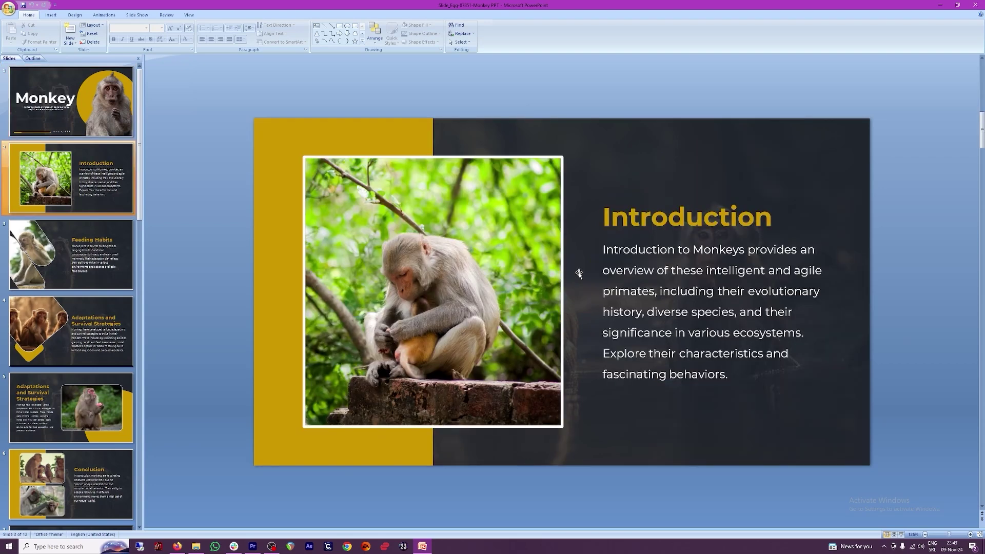
scroll(578, 273, down, 1)
scroll(578, 273, down, 1)
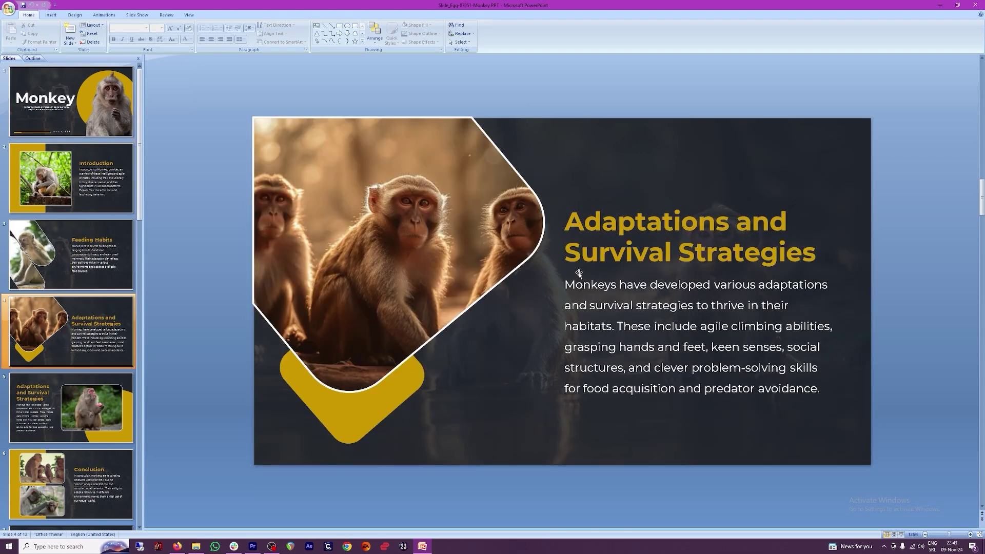
scroll(579, 273, down, 1)
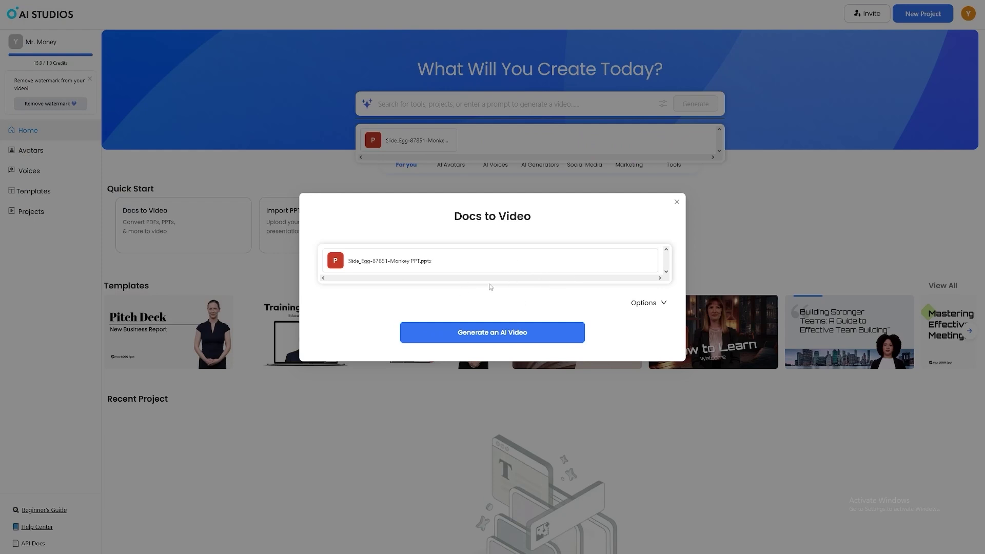
Step: Generate the 12-scene avatar video from the Monkey PPT and play the Introduction scene preview
click(496, 337)
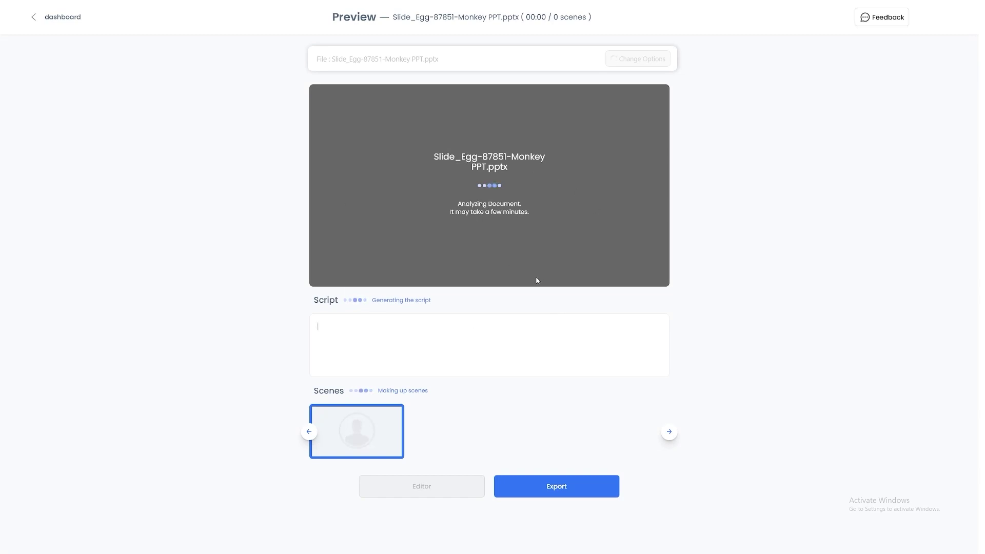
click(509, 323)
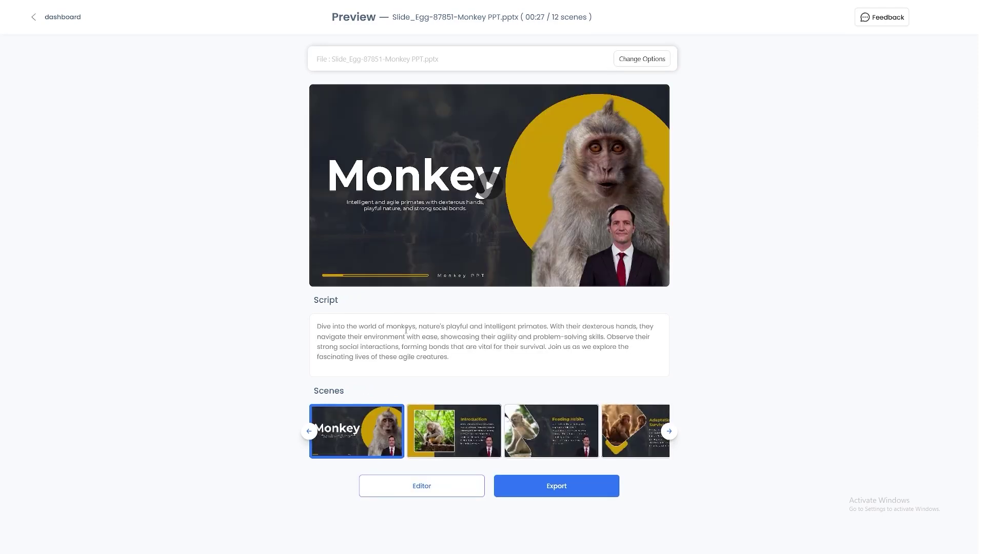
click(438, 430)
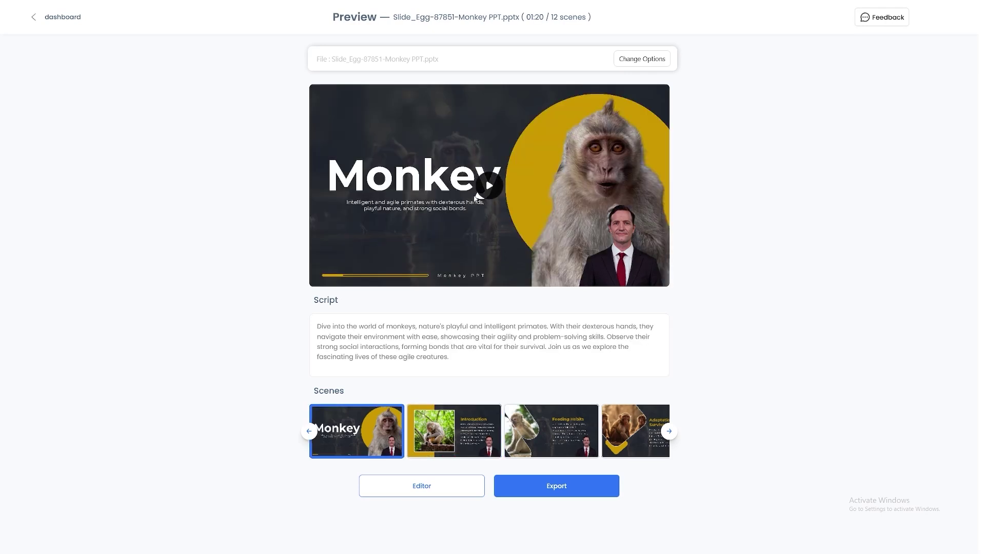
click(489, 188)
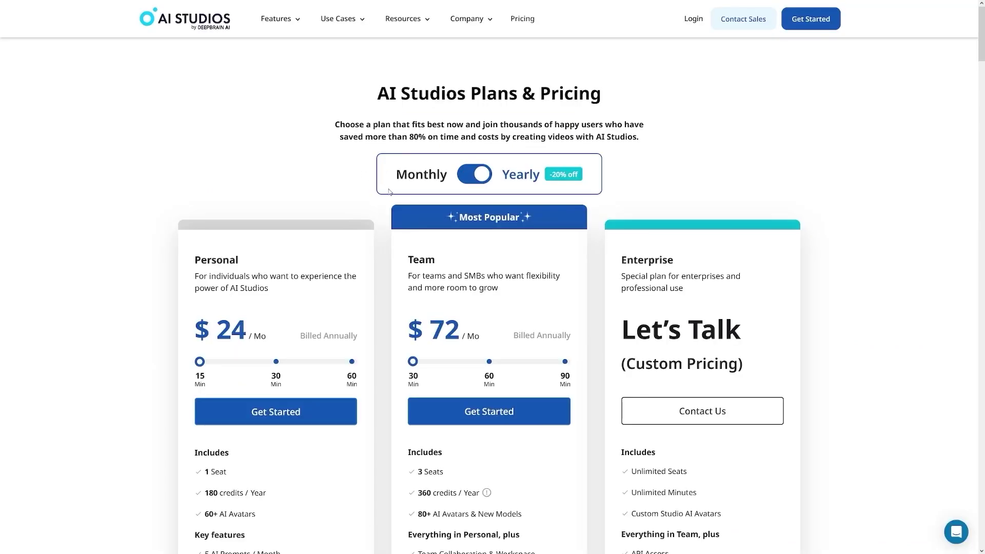
Step: Review the yearly Personal plan: highlight its $24 price and 180 credits per year
scroll(389, 192, down, 2)
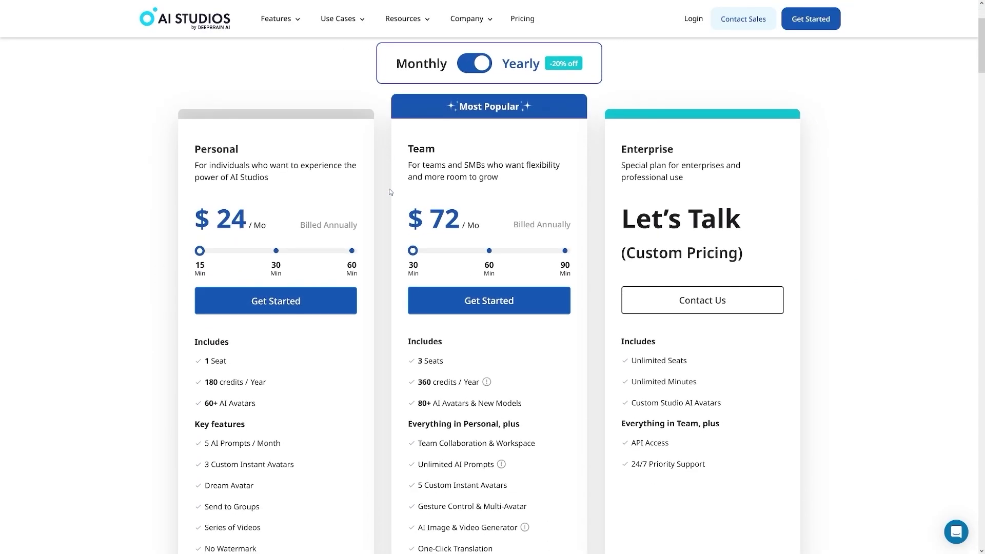
drag(193, 219, 270, 228)
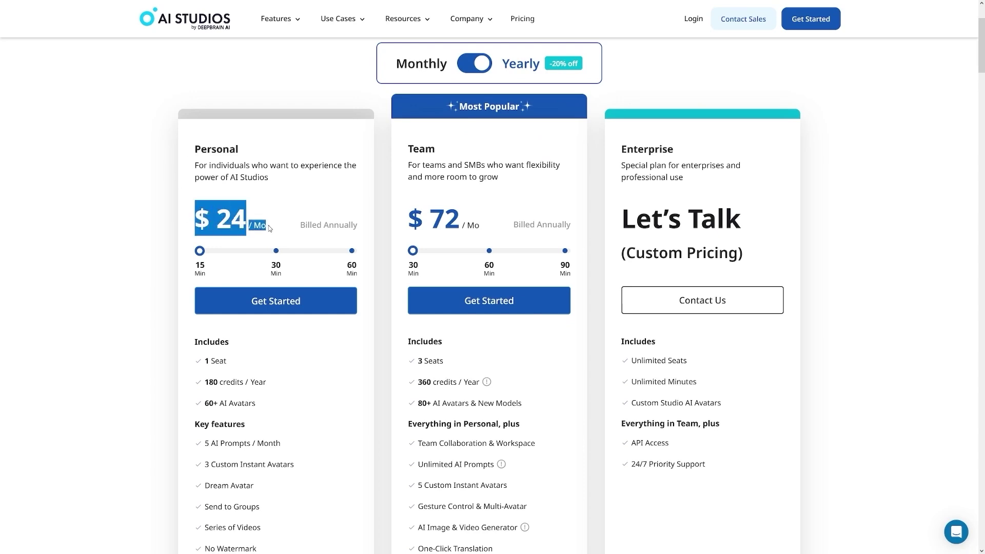
click(269, 227)
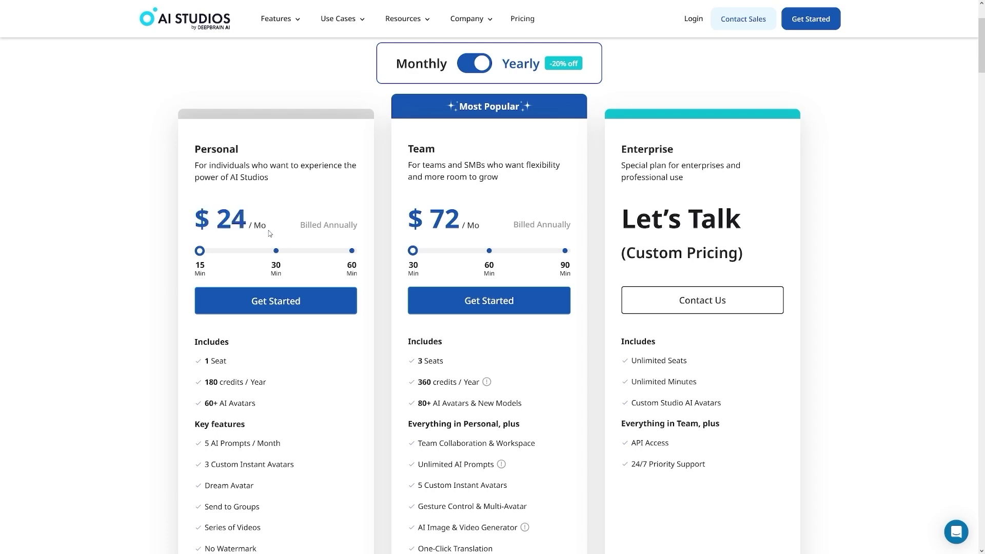
scroll(308, 309, down, 1)
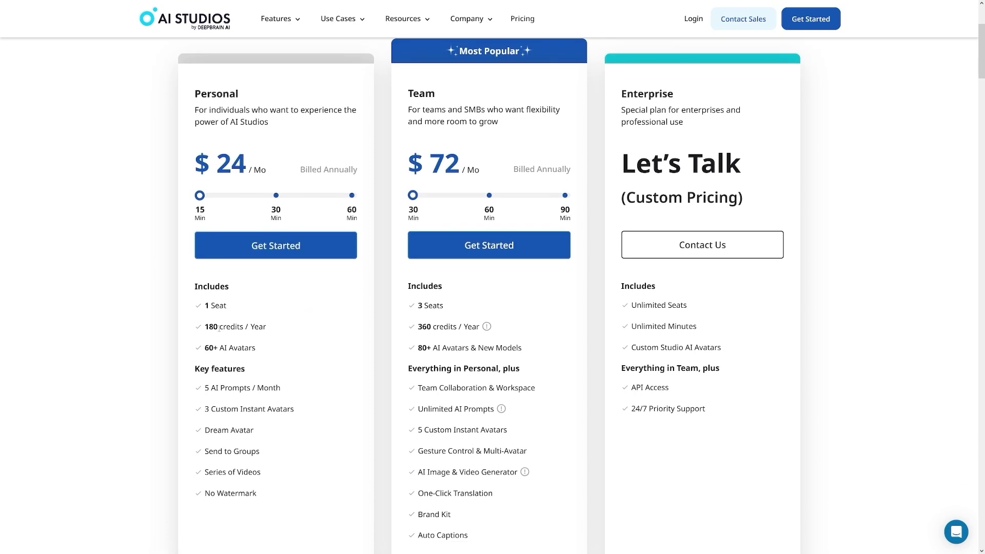
drag(205, 327, 266, 324)
scroll(295, 398, up, 3)
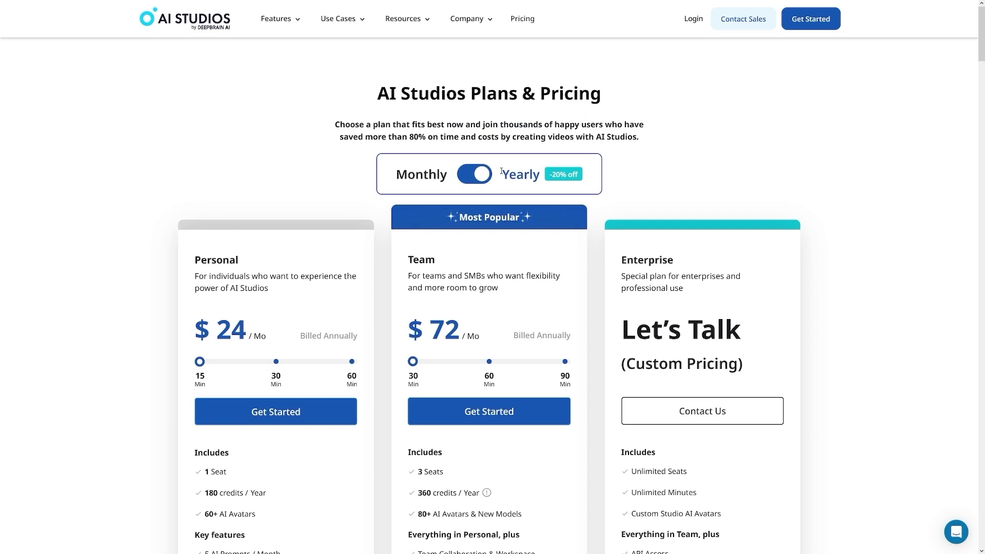
Step: Switch to monthly billing and highlight the Personal $29 and Team $89 prices
click(472, 175)
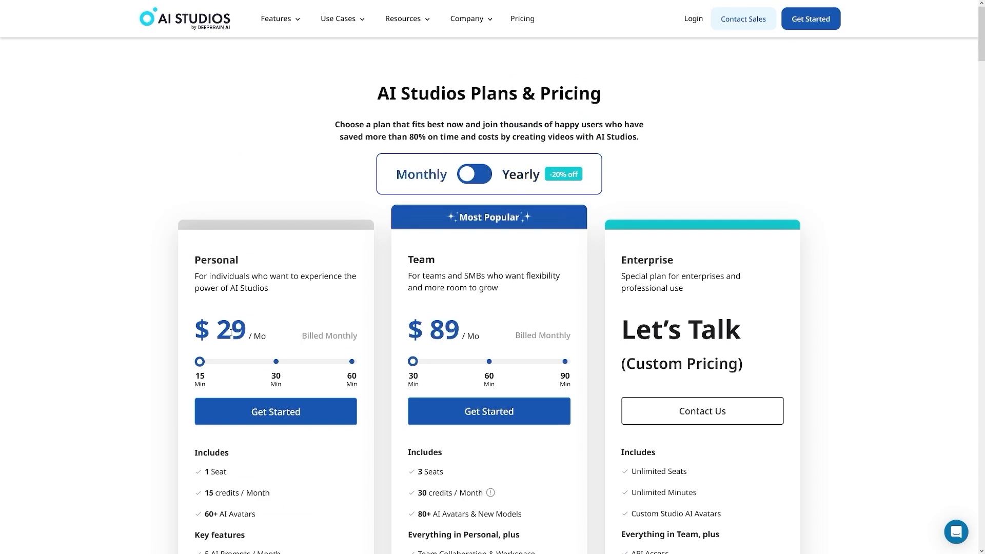
drag(202, 331, 247, 333)
click(273, 340)
drag(408, 329, 461, 333)
click(497, 325)
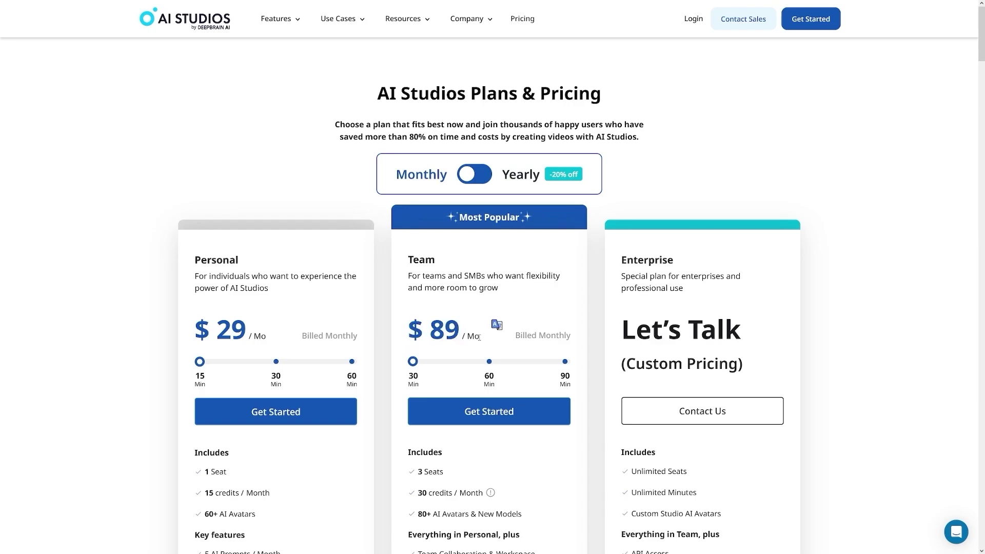